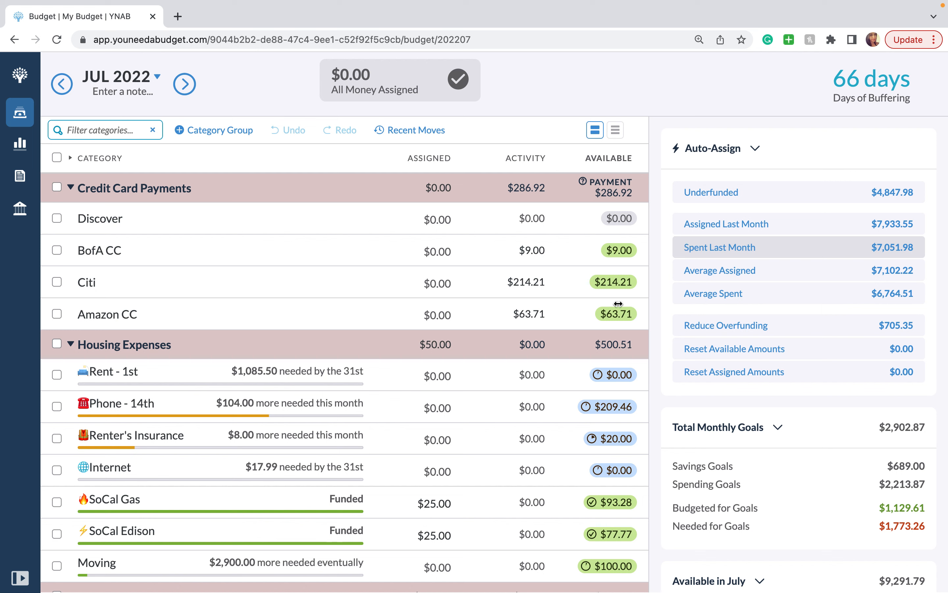
# Review the Housing Expenses categories in the July 2022 budget and open the SoCal Gas target details
pyautogui.scroll(-3, 540, 406)
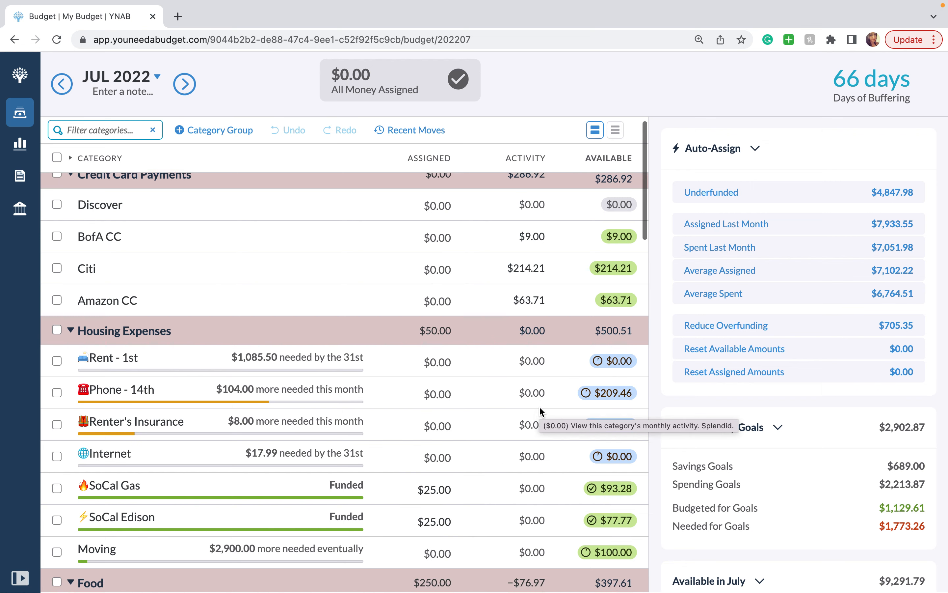
pyautogui.scroll(-3, 540, 408)
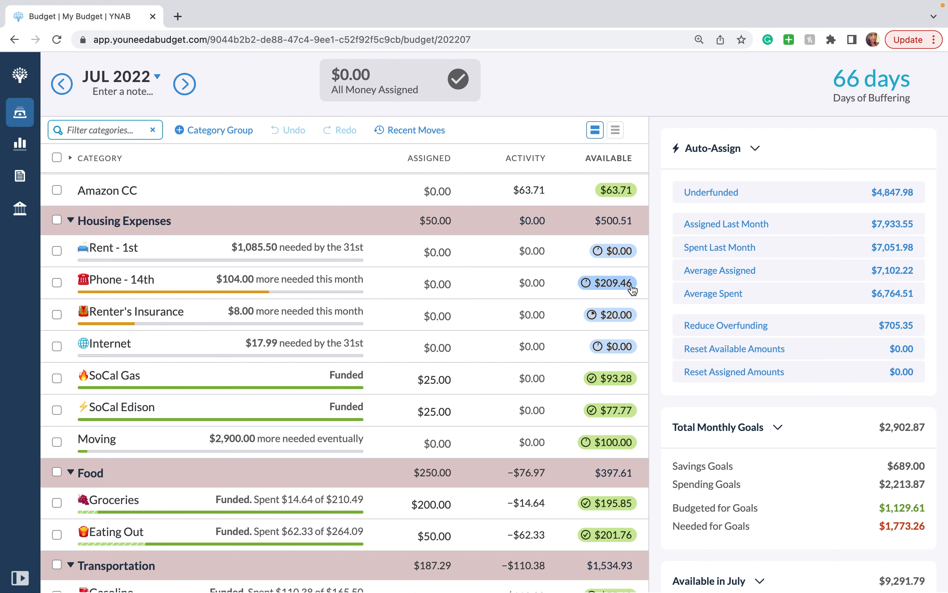
pyautogui.moveTo(632, 291)
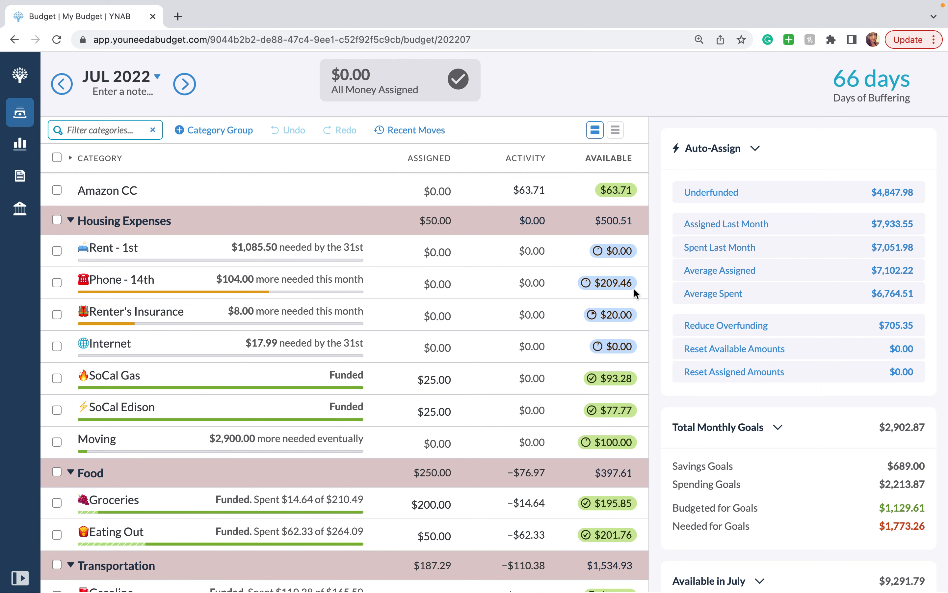
pyautogui.scroll(-1, 635, 293)
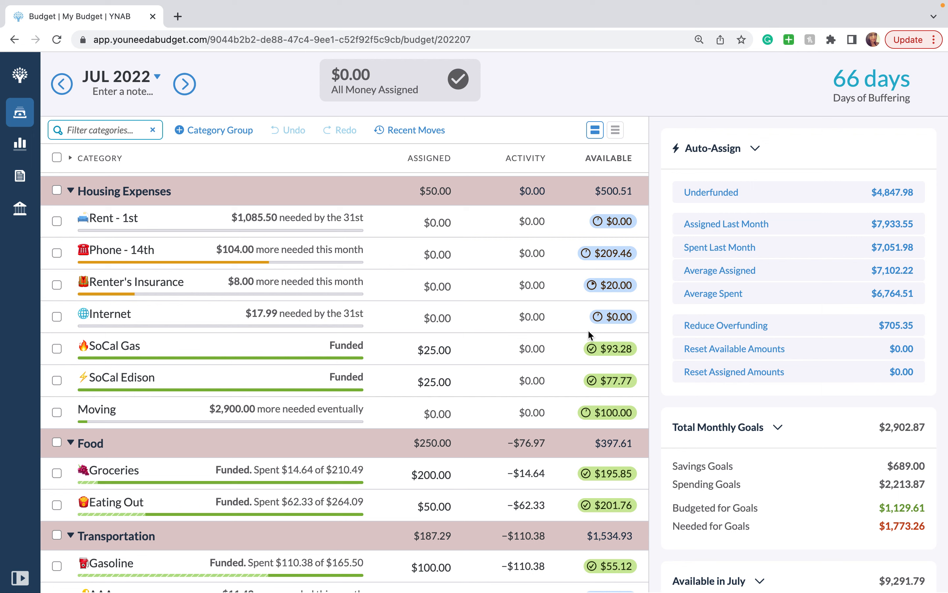
pyautogui.click(572, 357)
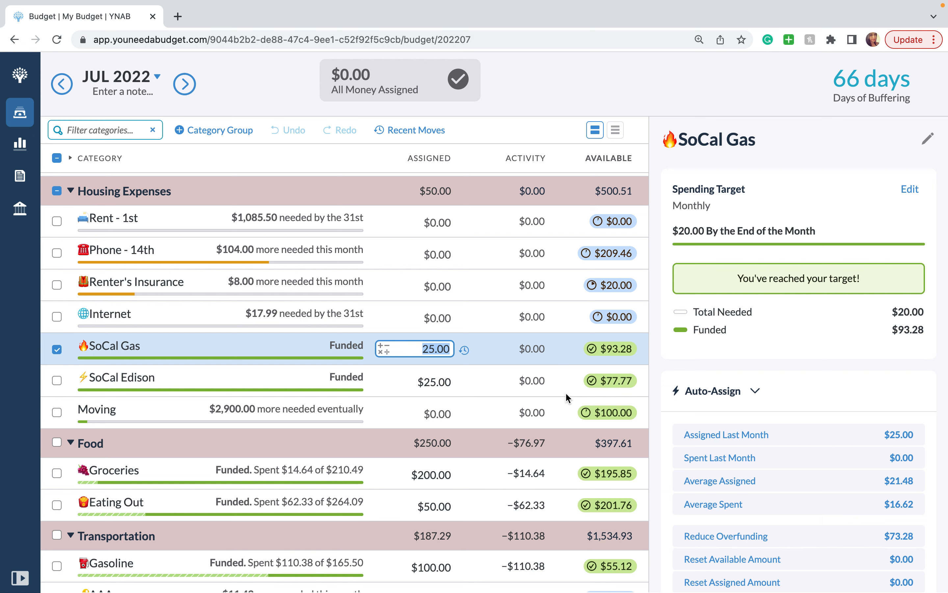
# Review the available amounts and funding targets of the Food, Transportation, Subscriptions and Spending categories
pyautogui.scroll(-4, 565, 396)
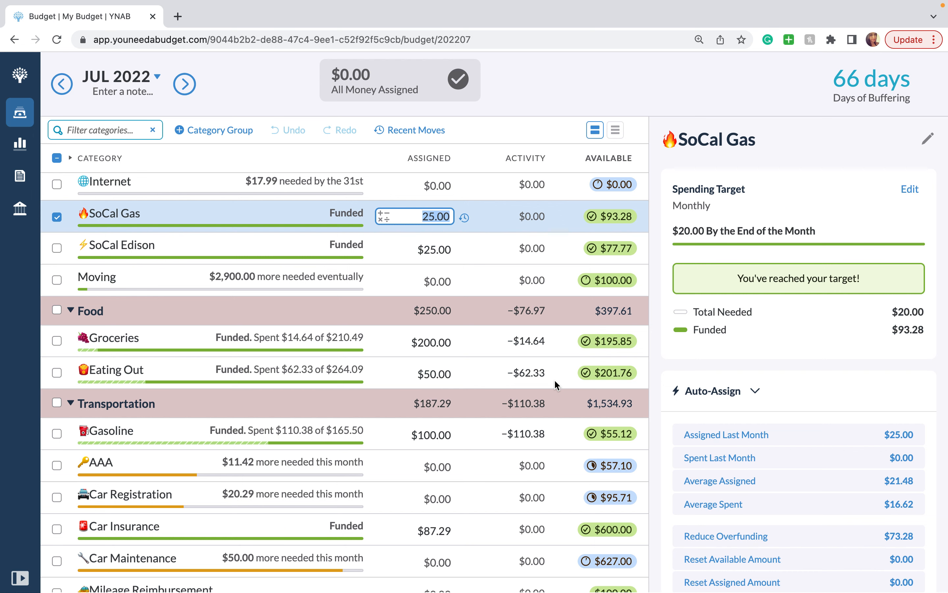
pyautogui.scroll(-1, 557, 384)
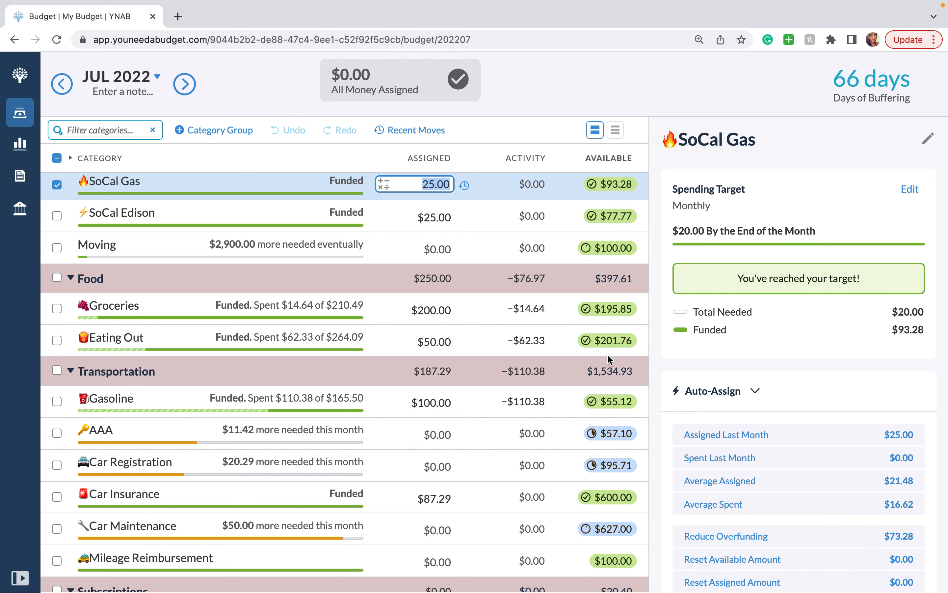
pyautogui.scroll(-2, 608, 354)
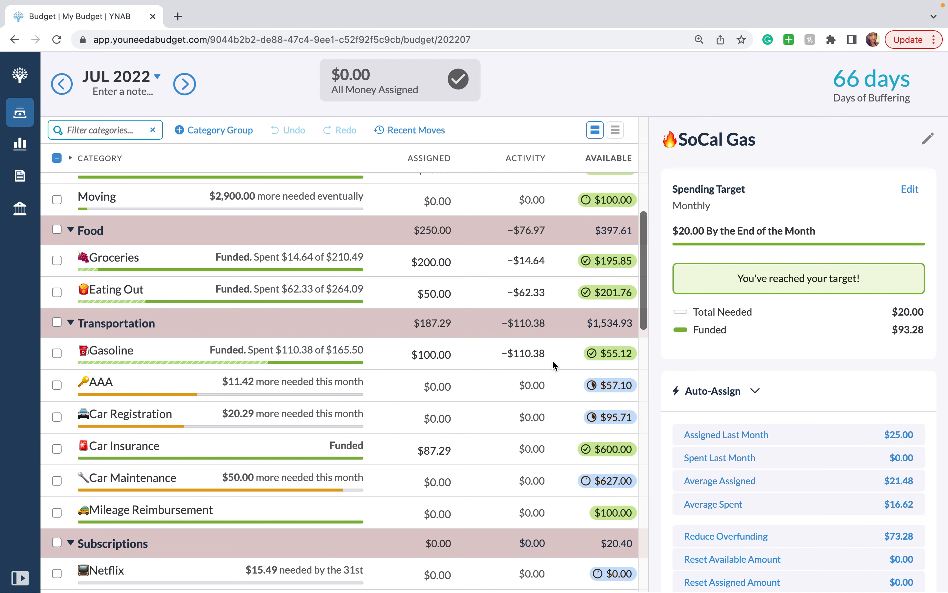
pyautogui.scroll(-1, 552, 361)
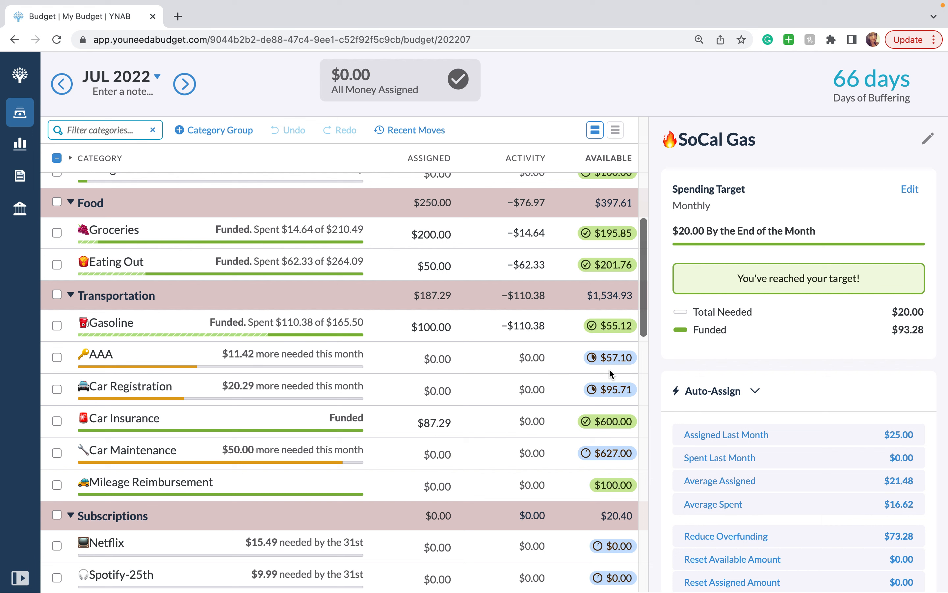
pyautogui.scroll(-1, 609, 370)
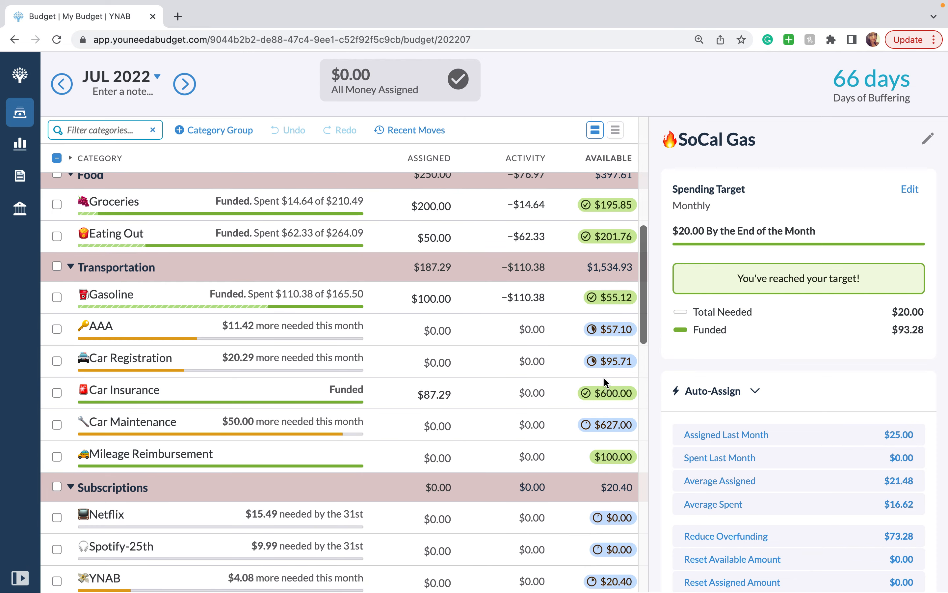
pyautogui.scroll(-1, 601, 377)
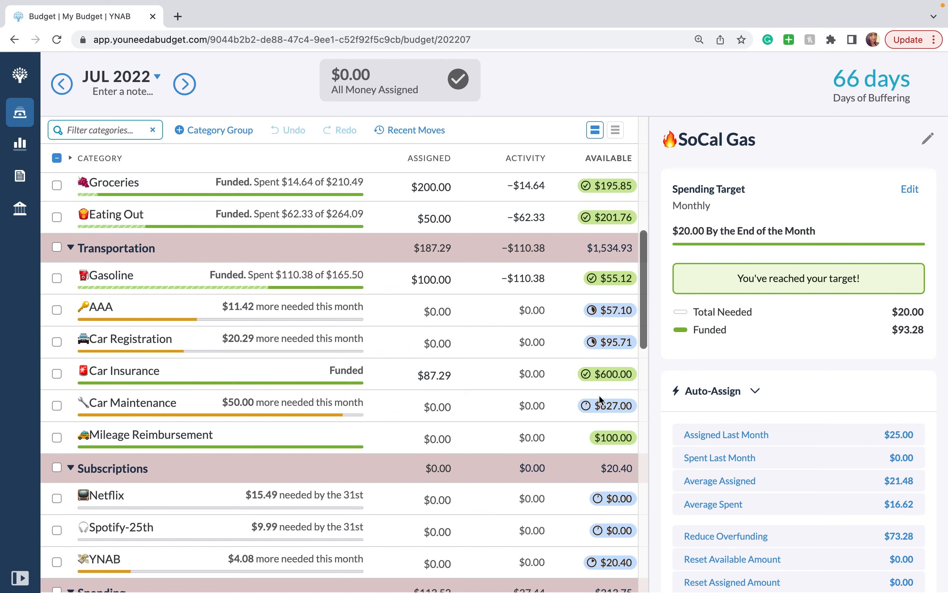
pyautogui.scroll(-1, 599, 400)
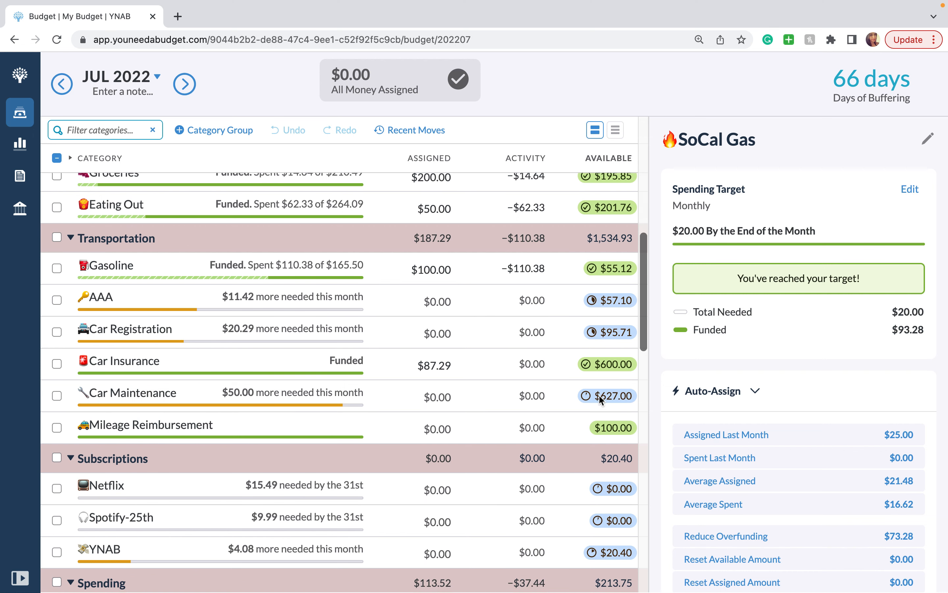
pyautogui.scroll(-3, 616, 412)
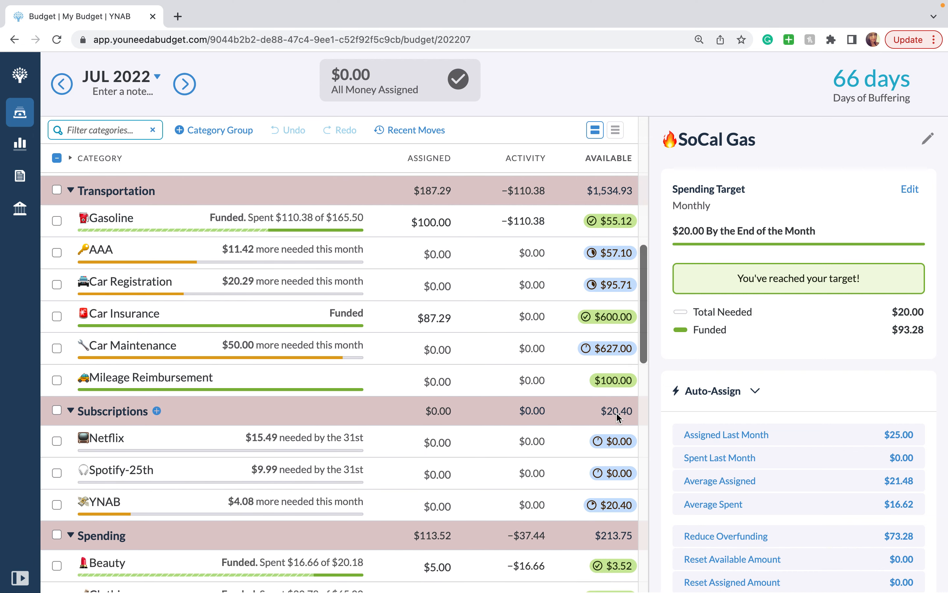
pyautogui.scroll(-3, 636, 393)
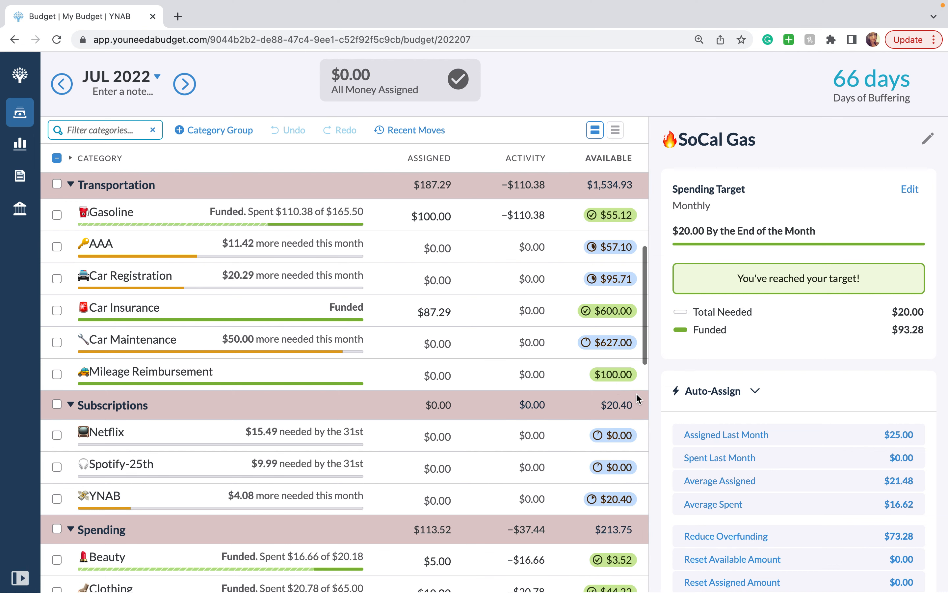
pyautogui.scroll(-1, 635, 393)
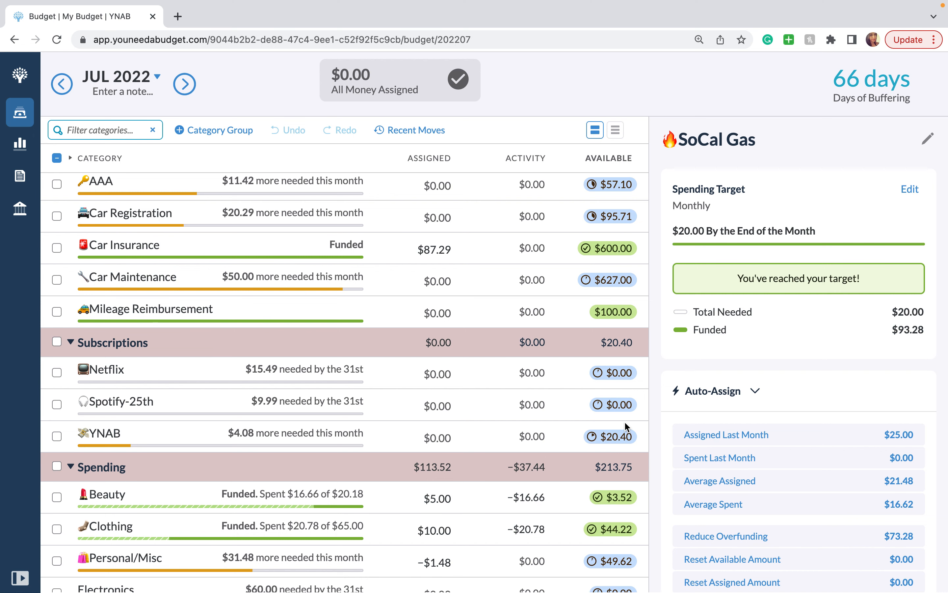
pyautogui.scroll(-3, 625, 421)
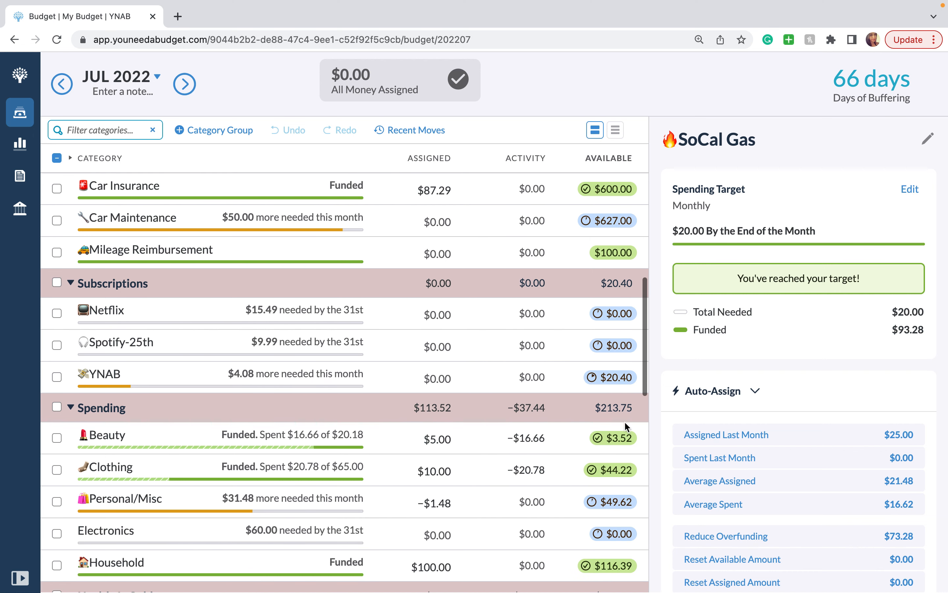
pyautogui.scroll(-5, 625, 421)
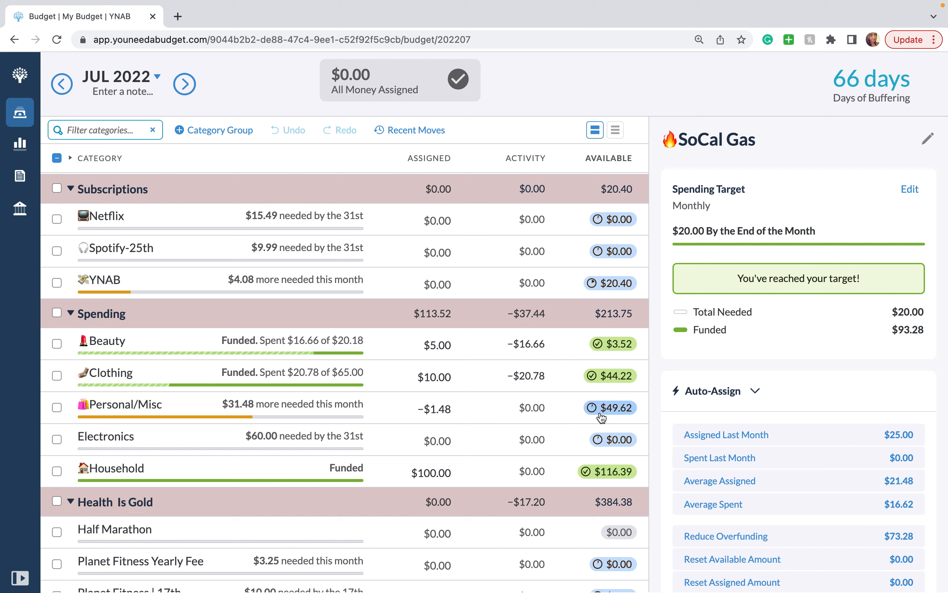
pyautogui.click(612, 419)
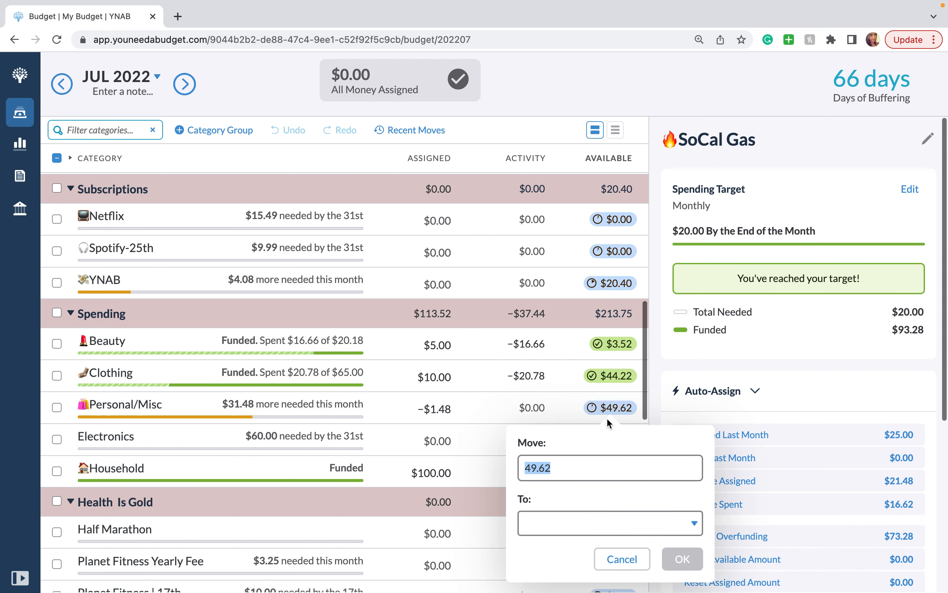
pyautogui.click(562, 523)
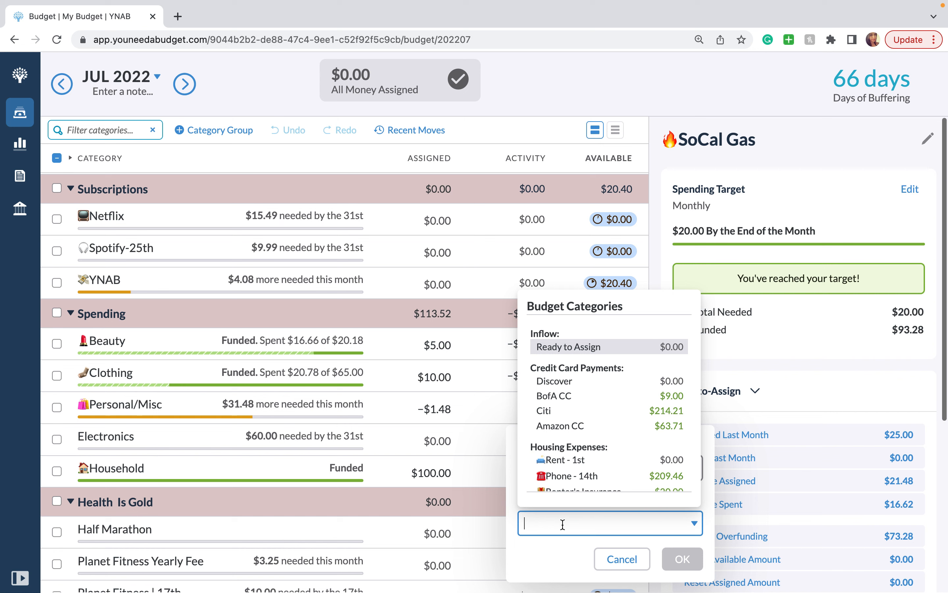
pyautogui.write('bea')
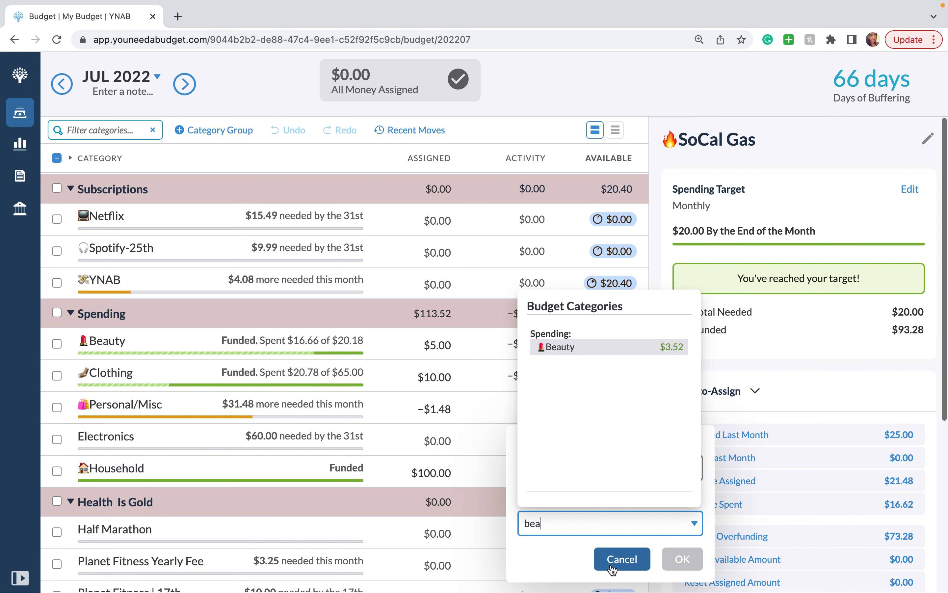
pyautogui.click(620, 558)
pyautogui.click(614, 564)
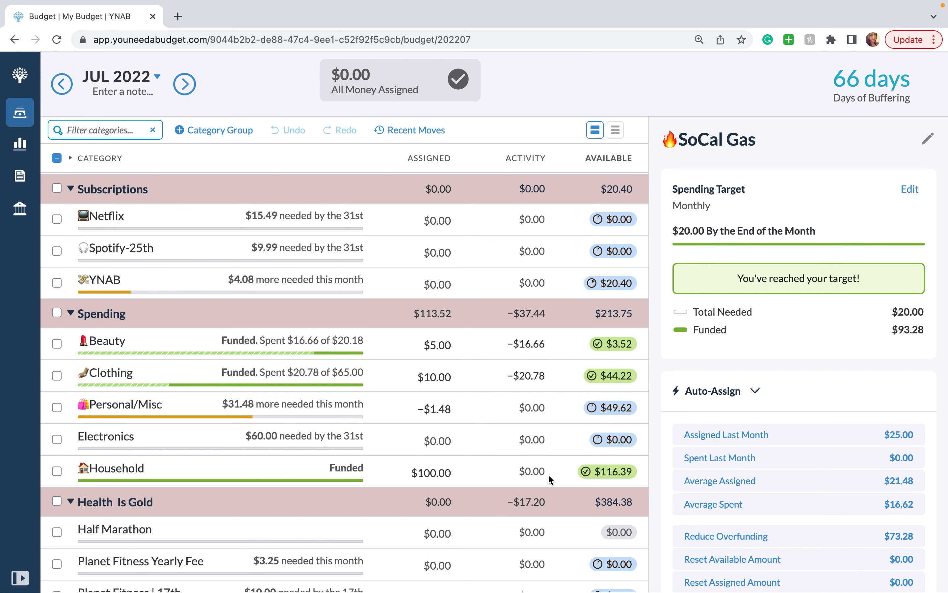
# Review the Health Is Gold group, checking the M/Dental and Toiletries saving targets, and leave no category selected
pyautogui.scroll(-2, 548, 473)
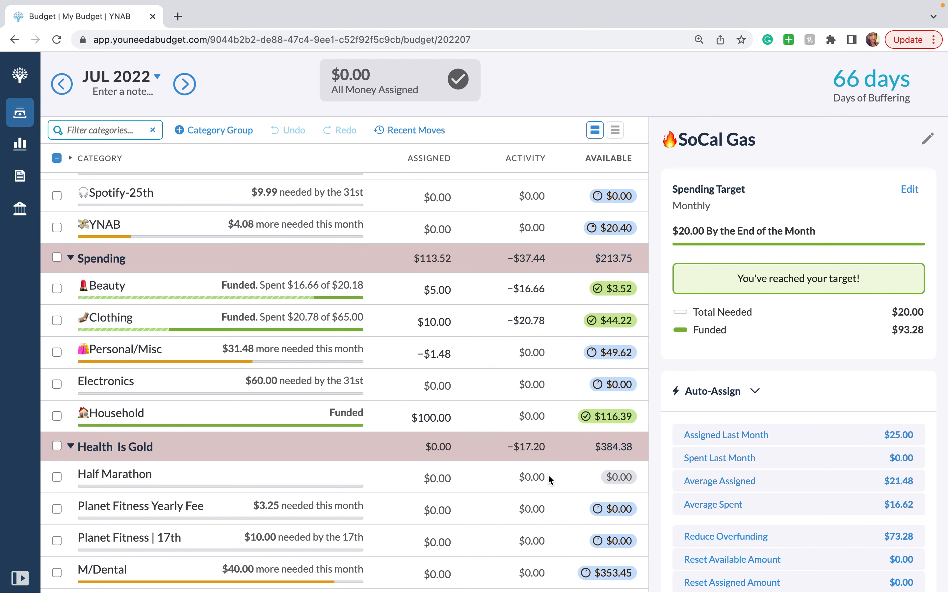
pyautogui.scroll(-4, 548, 474)
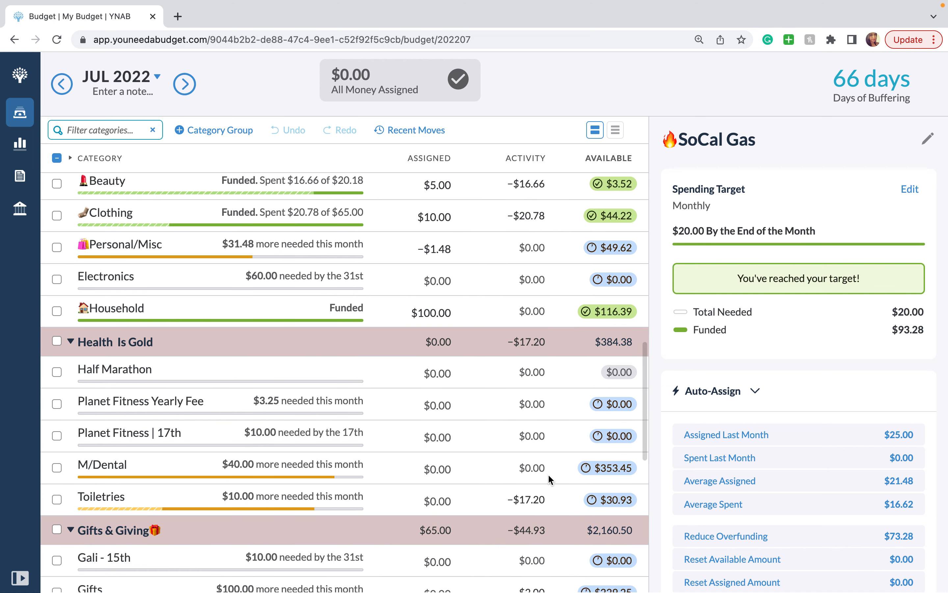
pyautogui.scroll(-3, 549, 474)
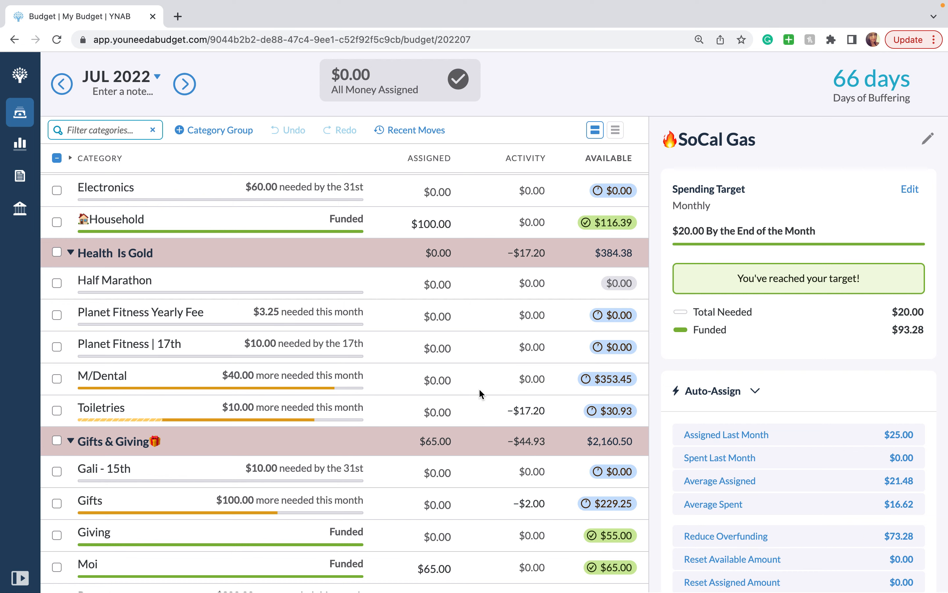
pyautogui.scroll(-1, 479, 389)
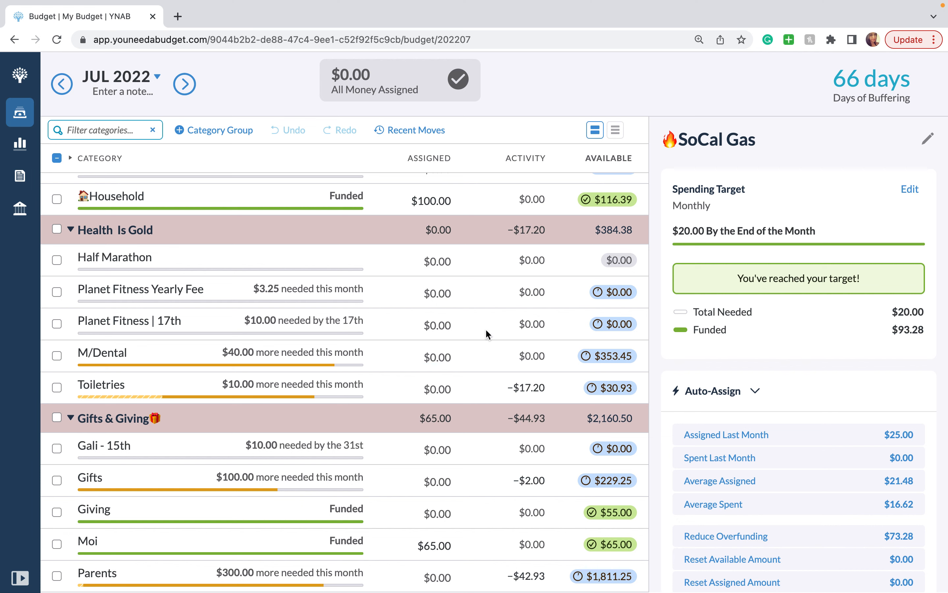
pyautogui.click(493, 356)
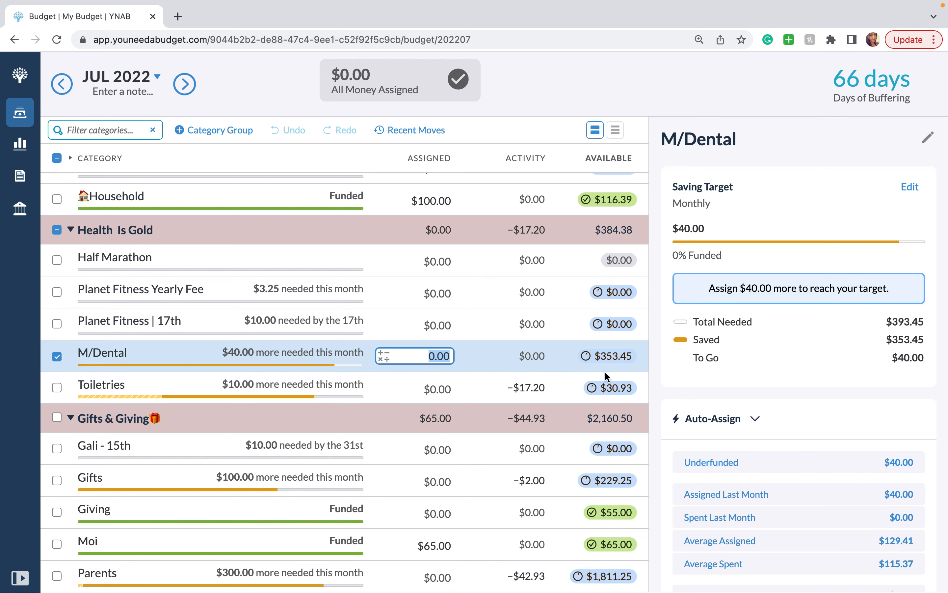
pyautogui.click(562, 374)
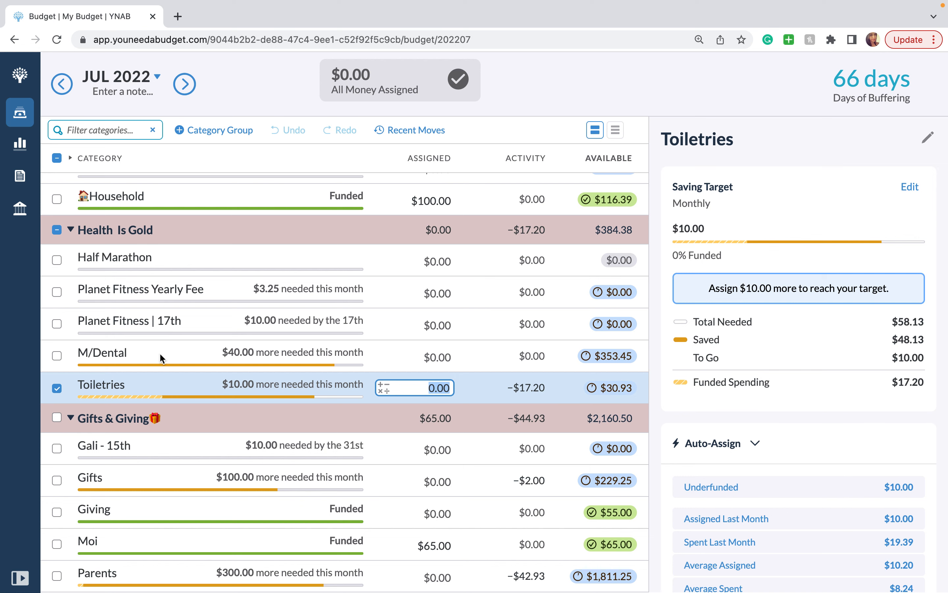
pyautogui.click(57, 389)
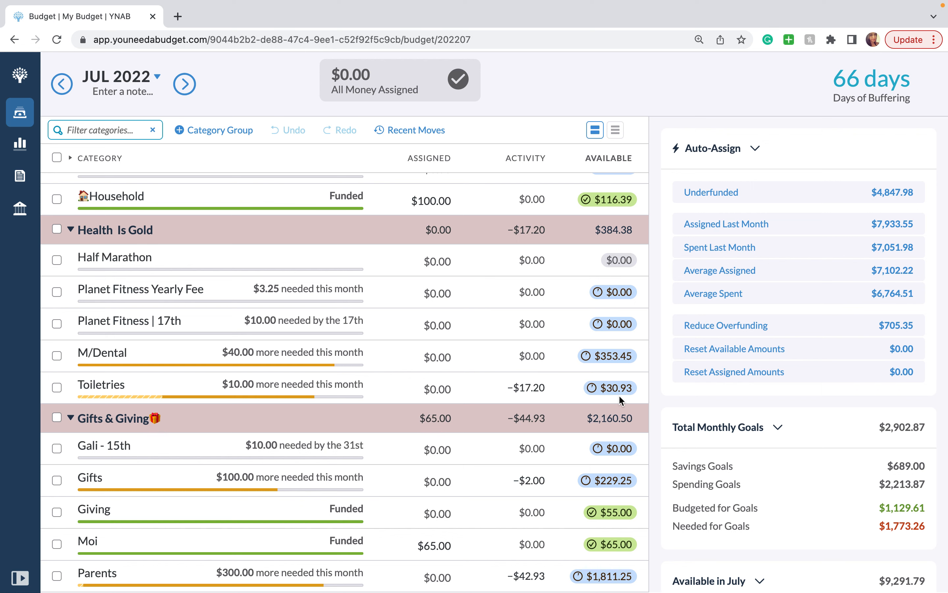
# Reorder the Gifts & Giving group so that Moi and Parents come directly above Gifts
pyautogui.scroll(-1, 620, 404)
pyautogui.scroll(-3, 620, 404)
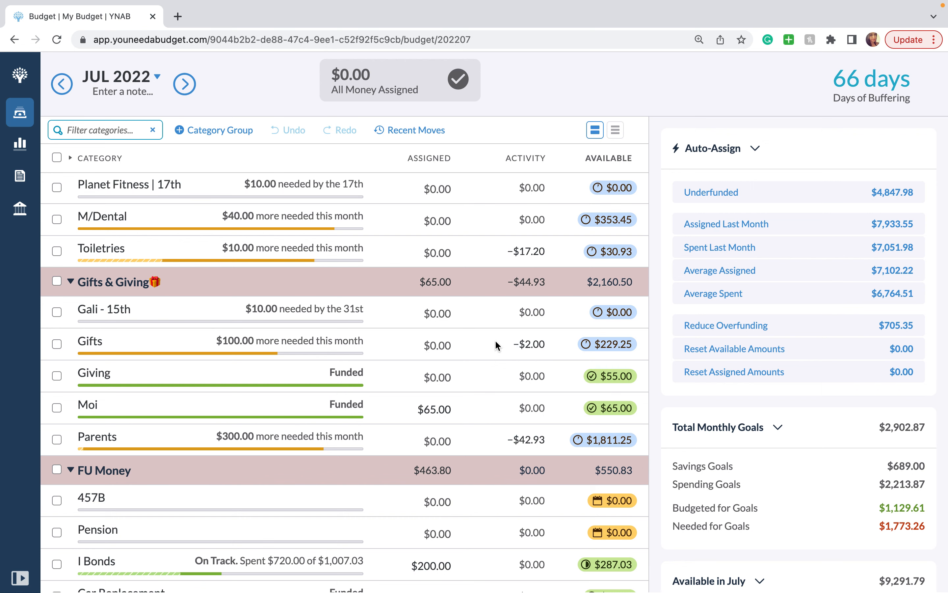
pyautogui.moveTo(44, 393); pyautogui.dragTo(51, 324)
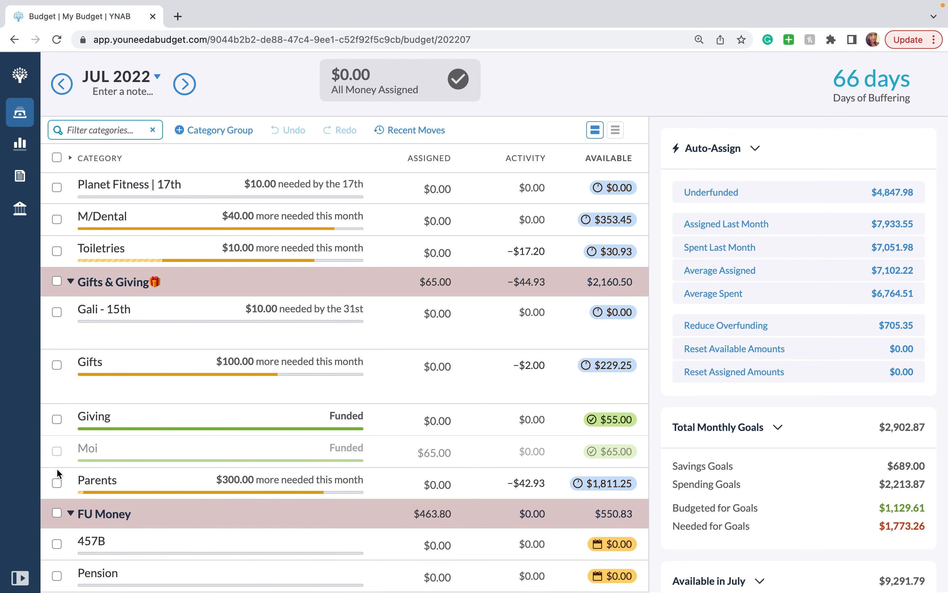
pyautogui.moveTo(47, 465); pyautogui.dragTo(54, 361)
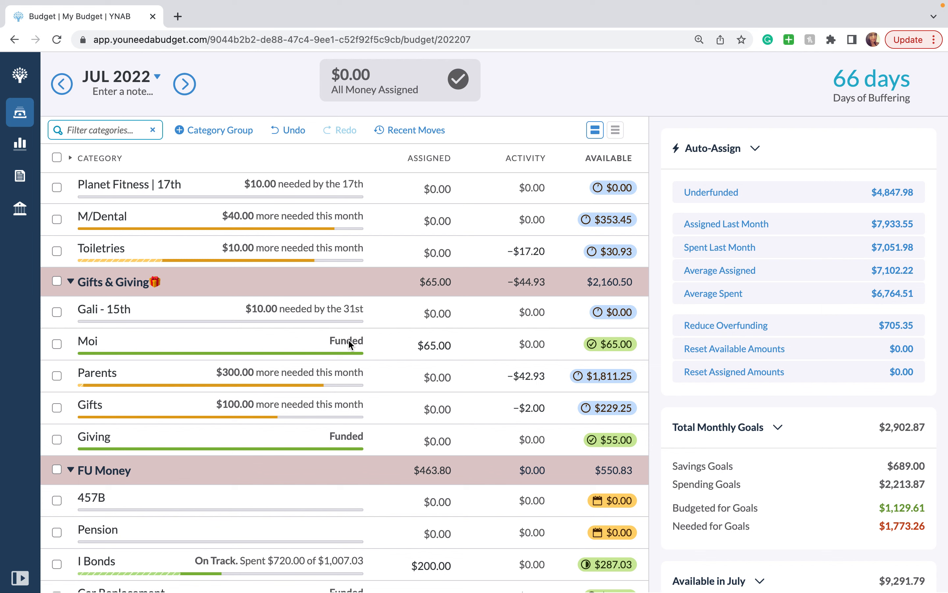
# Check the Parents category's saving target details, clear its selection and inspect its available amount
pyautogui.scroll(-3, 349, 340)
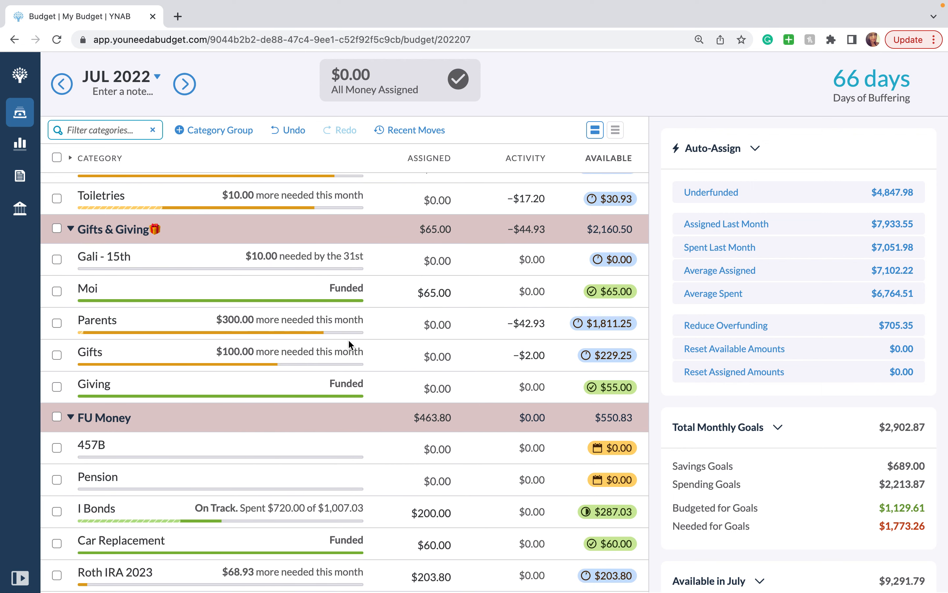
pyautogui.click(431, 323)
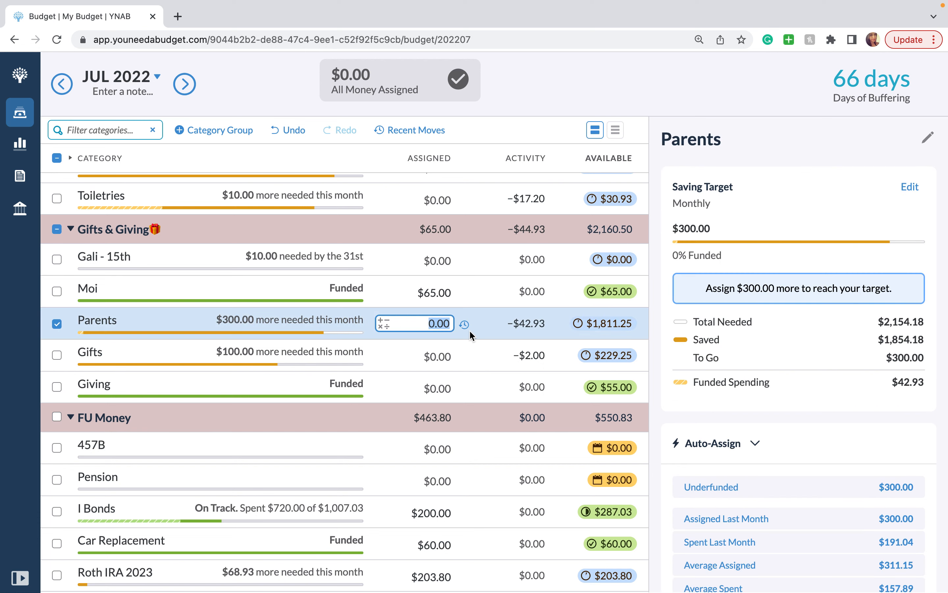
pyautogui.click(57, 325)
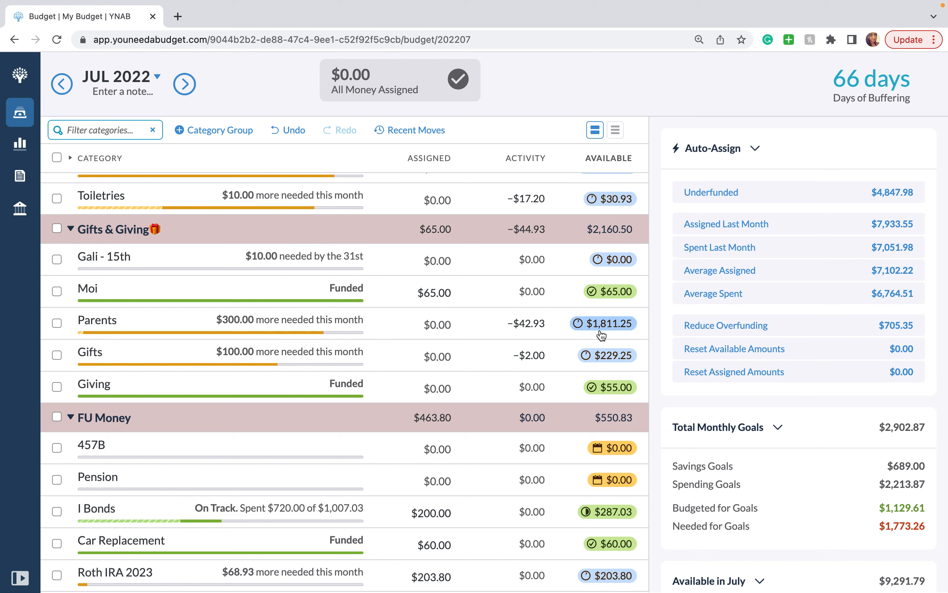
pyautogui.moveTo(602, 336)
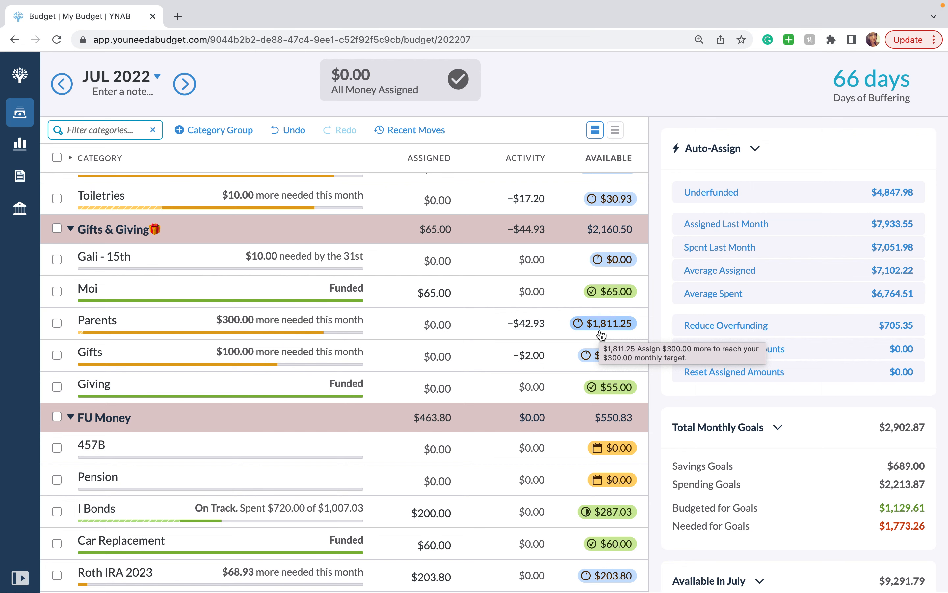
# Set the Gifts category's monthly savings target to $80, save it and leave the category unselected
pyautogui.scroll(-1, 602, 335)
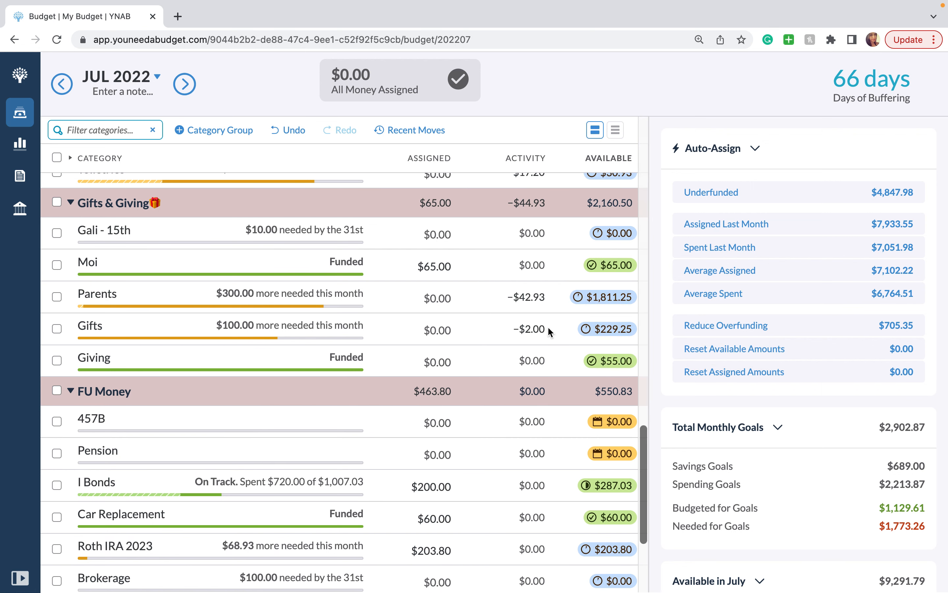
pyautogui.click(482, 344)
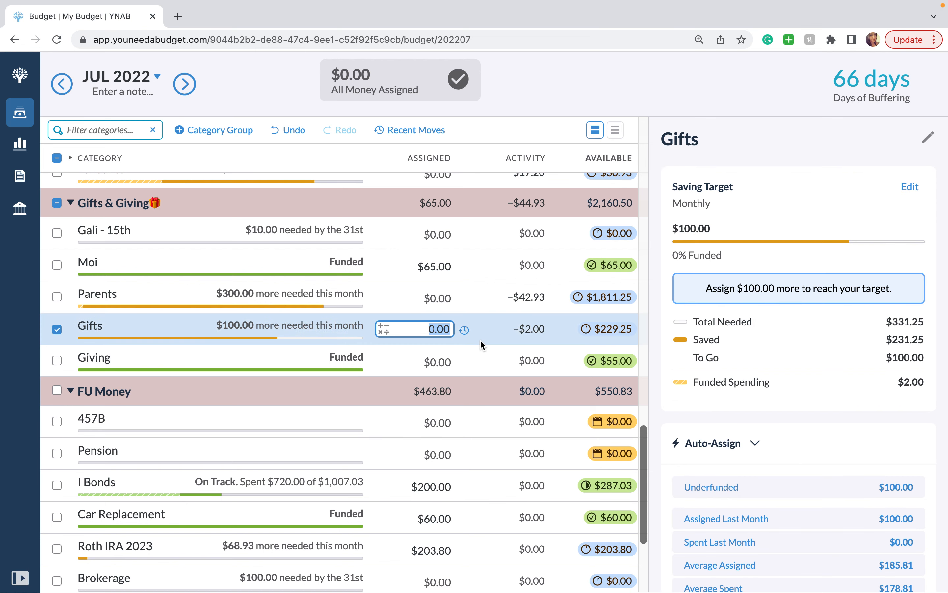
pyautogui.click(911, 186)
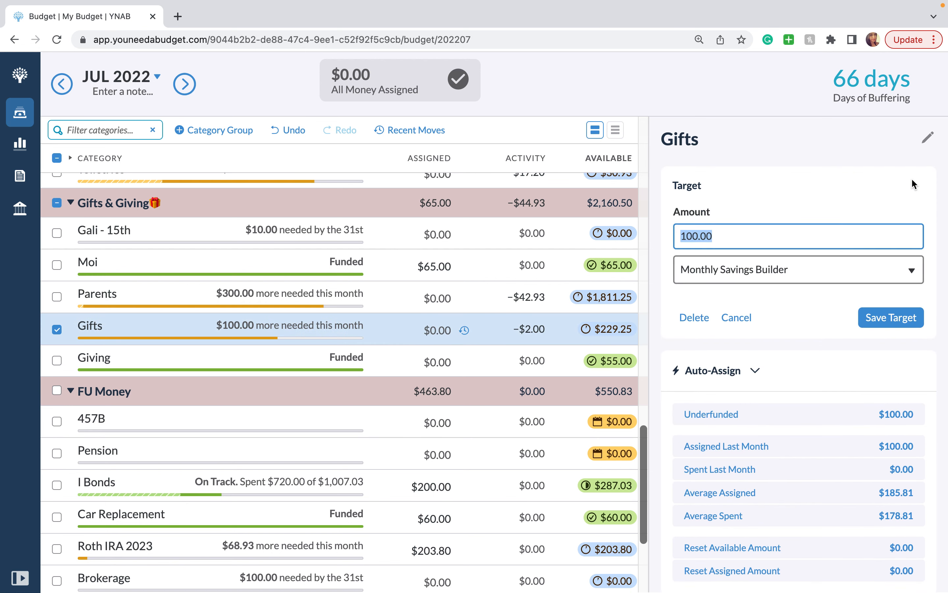
pyautogui.write('80')
pyautogui.click(874, 318)
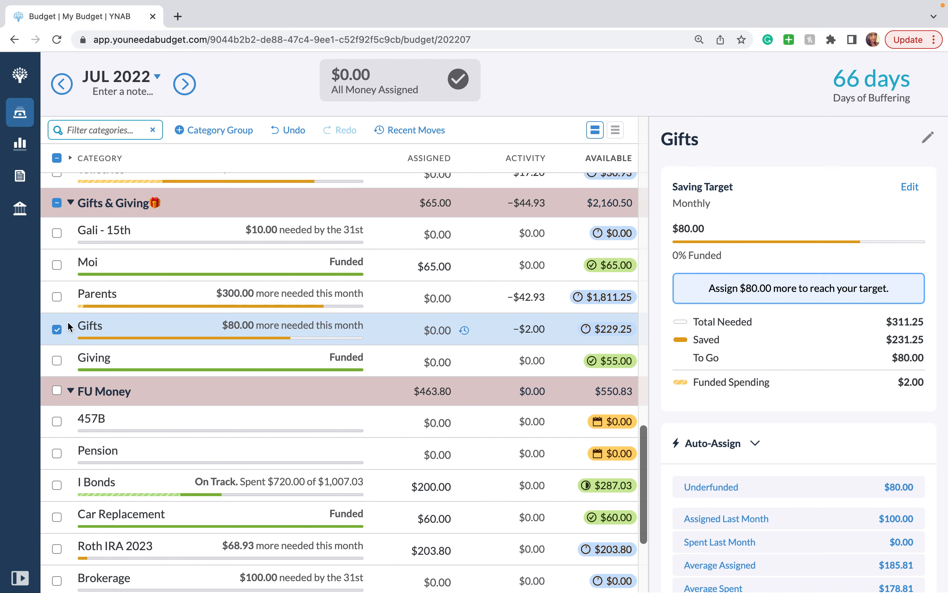
pyautogui.click(62, 329)
# Review the FU Money group, checking the target details of I Bonds, Car Replacement and Roth IRA 2023
pyautogui.scroll(-1, 266, 376)
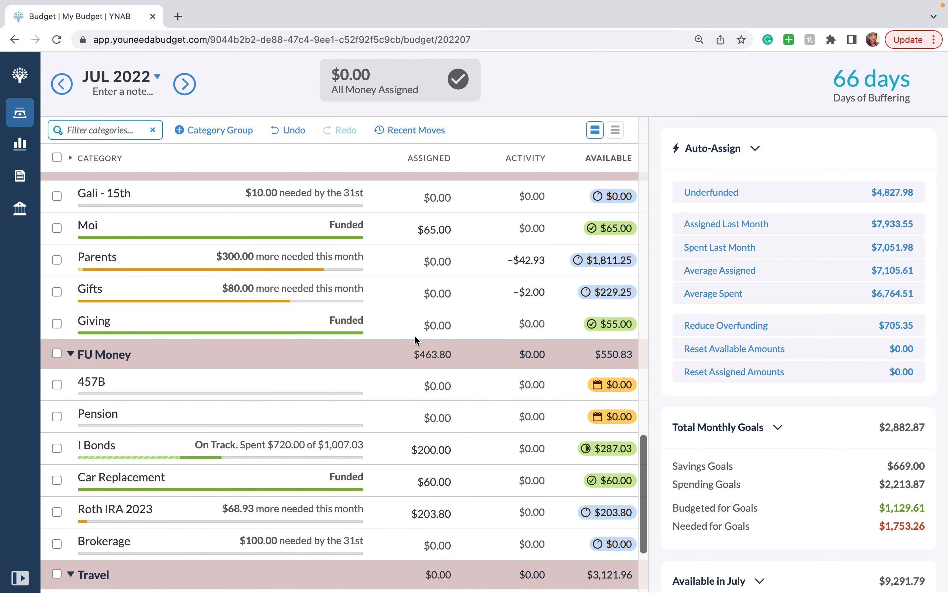
pyautogui.scroll(-2, 474, 356)
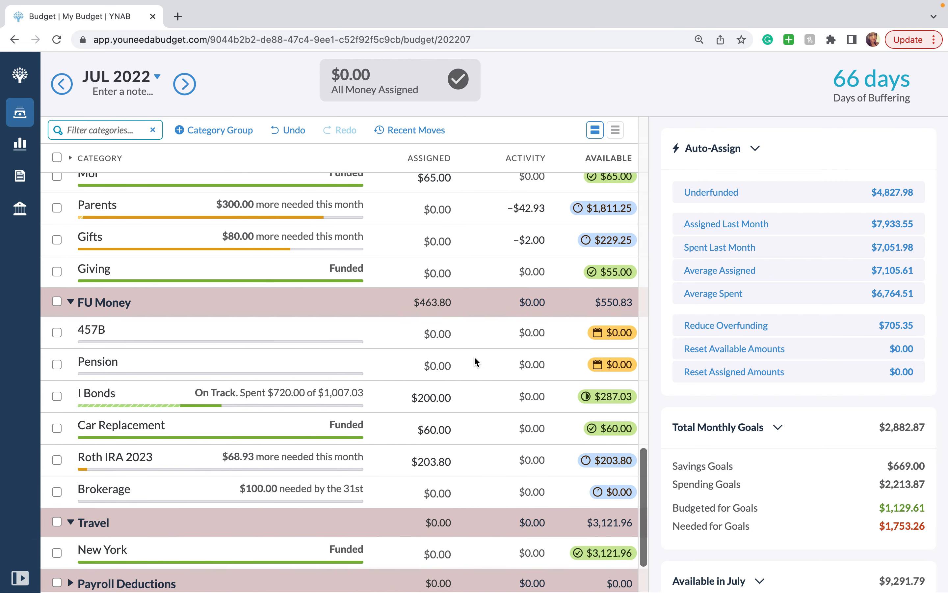
pyautogui.scroll(-1, 475, 359)
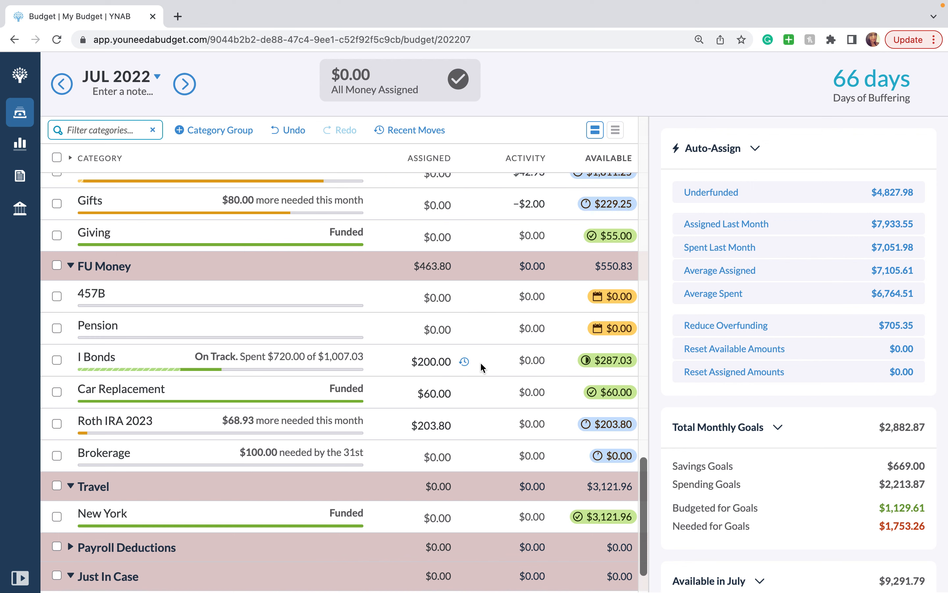
pyautogui.click(481, 364)
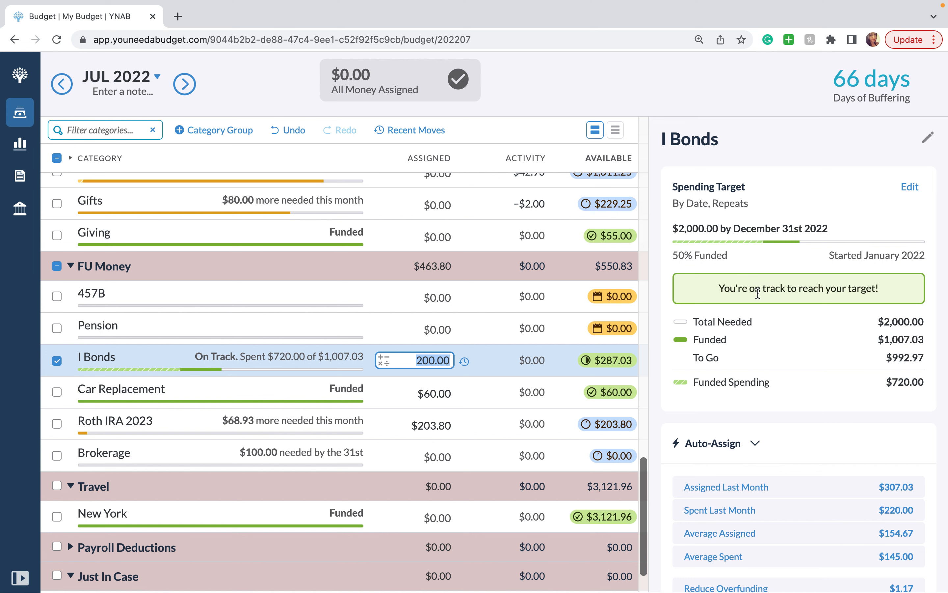
pyautogui.click(486, 403)
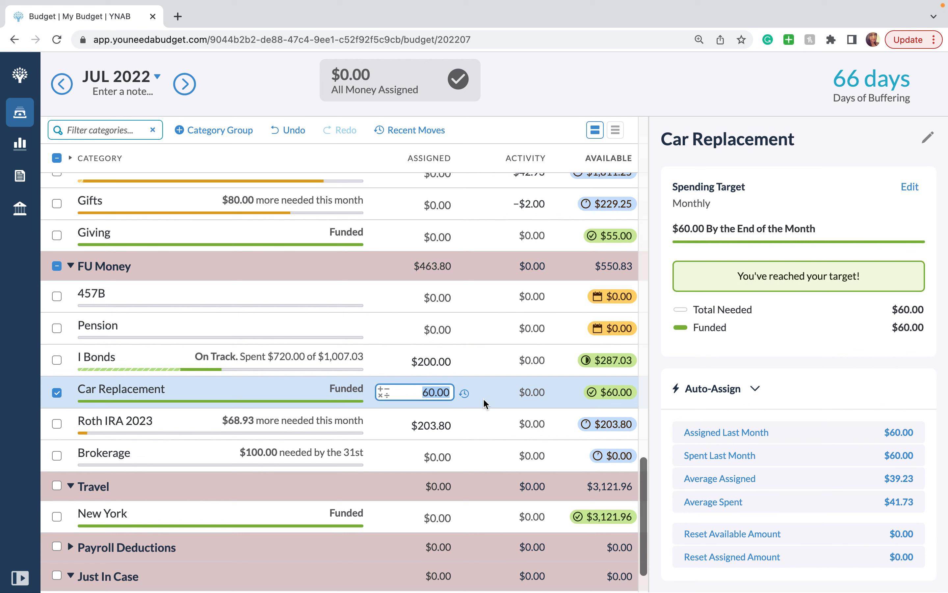
pyautogui.click(480, 424)
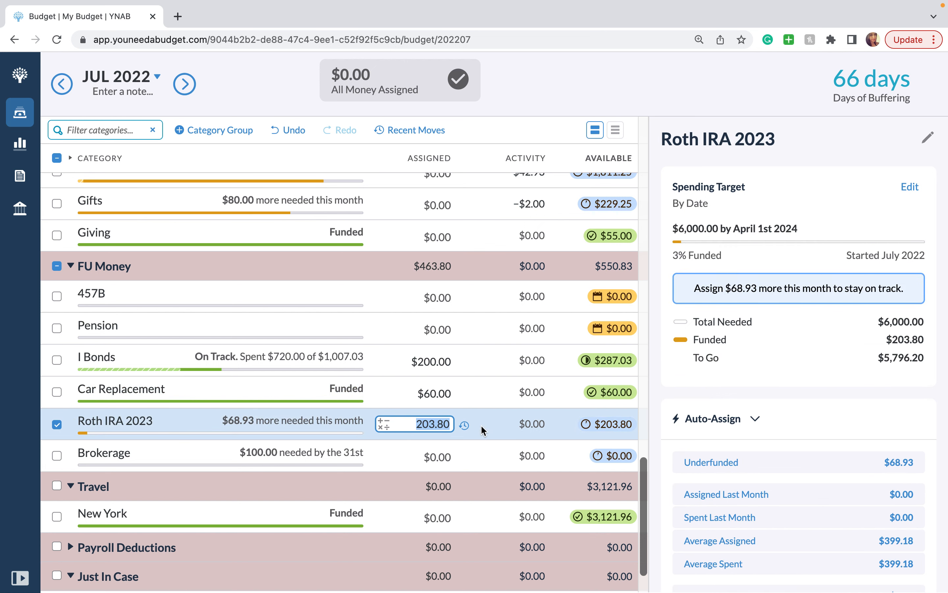
# Delete the monthly spending target of the Brokerage category
pyautogui.click(481, 457)
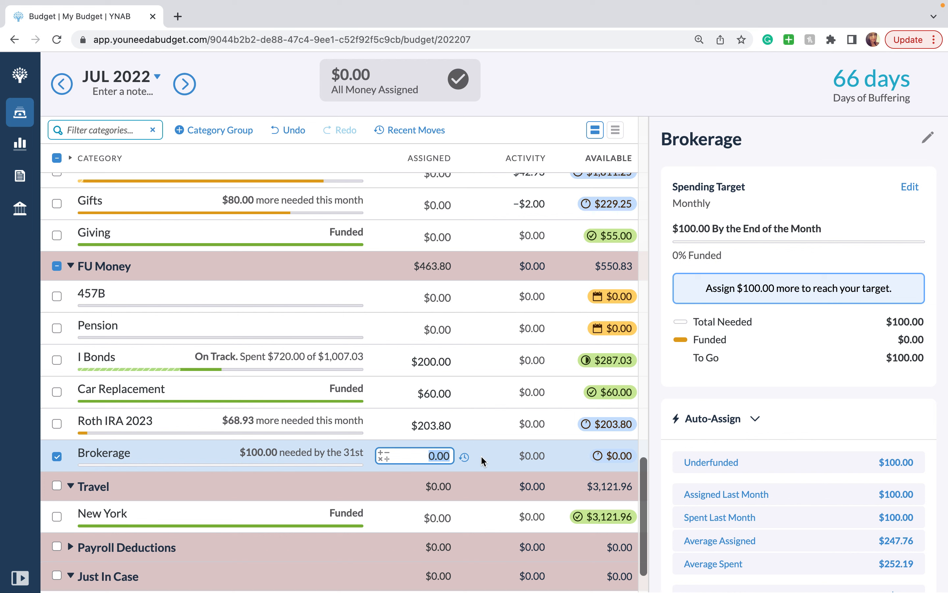
pyautogui.click(908, 187)
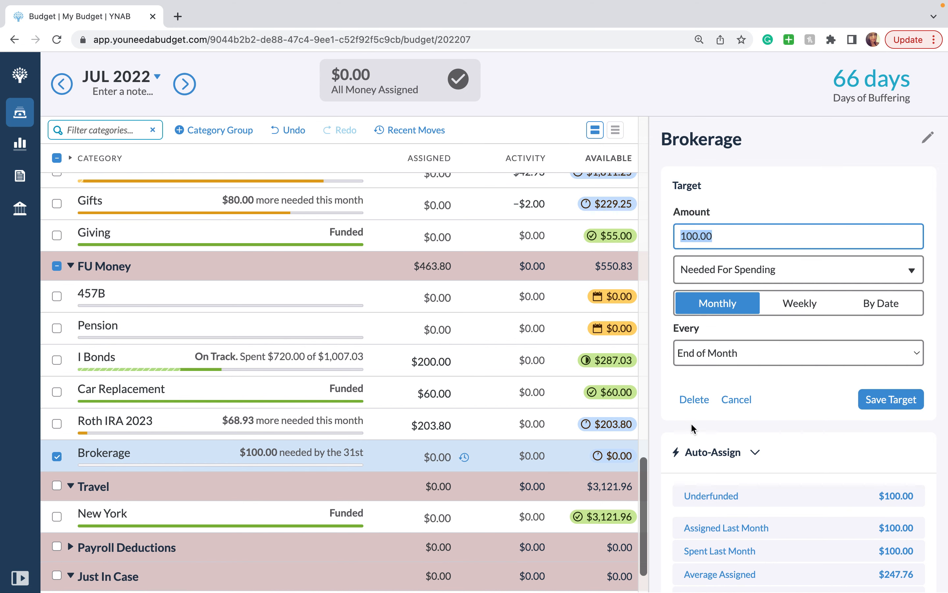
pyautogui.click(694, 399)
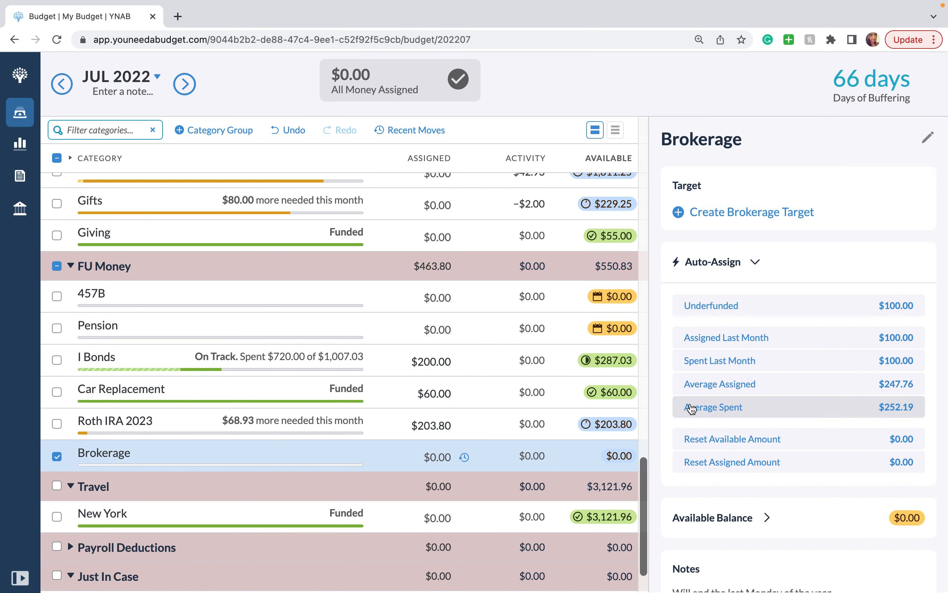
# Compare the Roth IRA 2023 target details with the Brokerage category, leaving the assigned amounts as they are
pyautogui.click(494, 433)
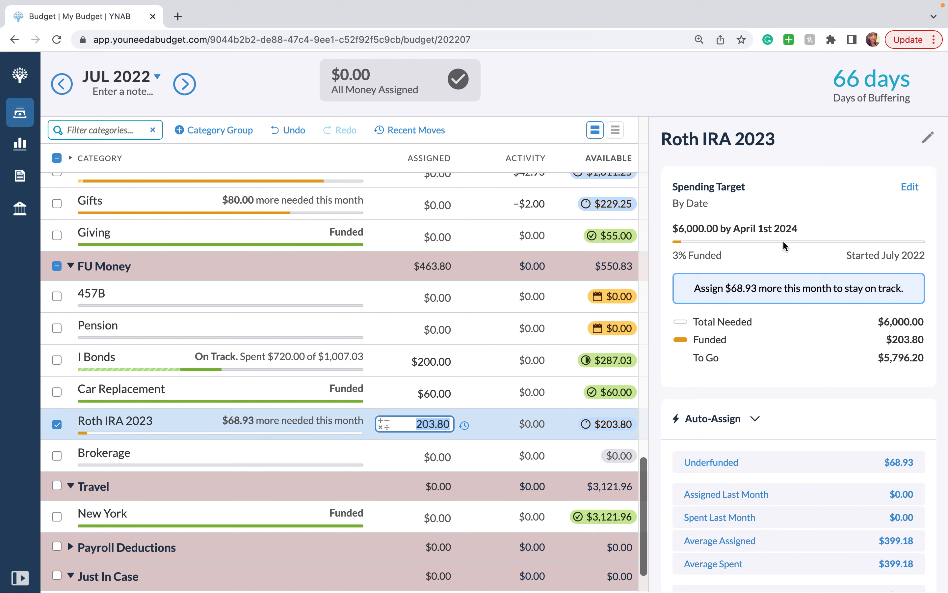
pyautogui.click(355, 453)
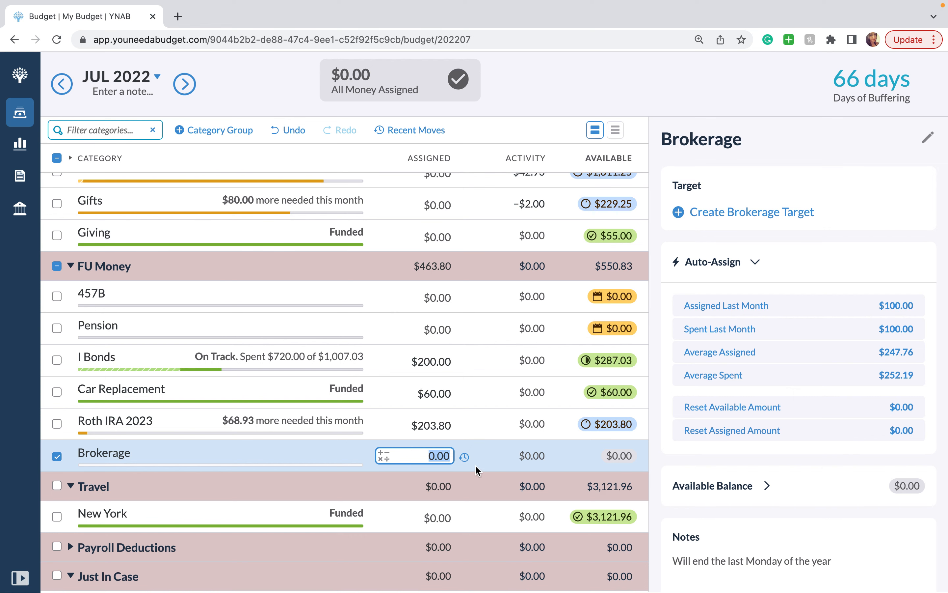
pyautogui.click(474, 436)
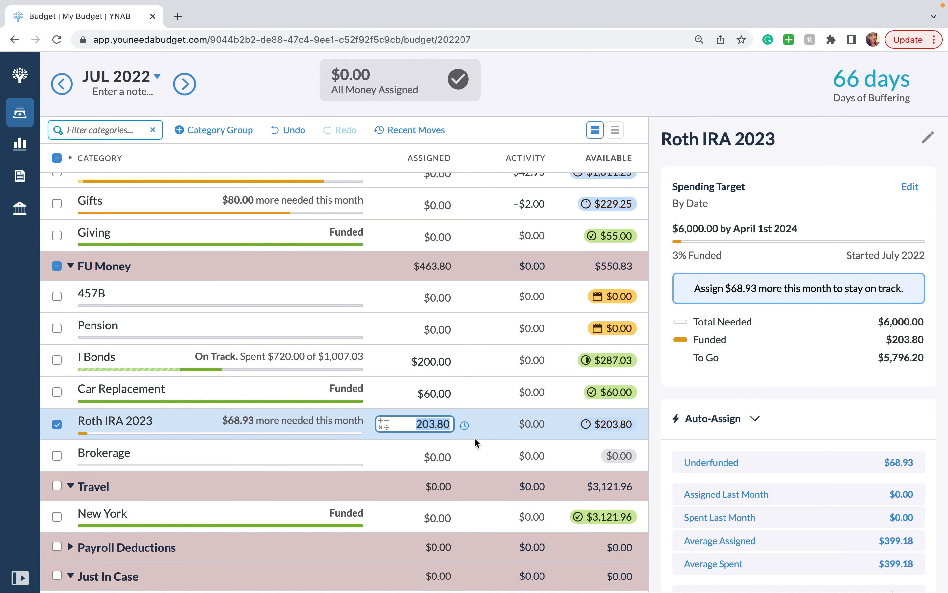
pyautogui.scroll(-3, 474, 437)
pyautogui.press('Return')
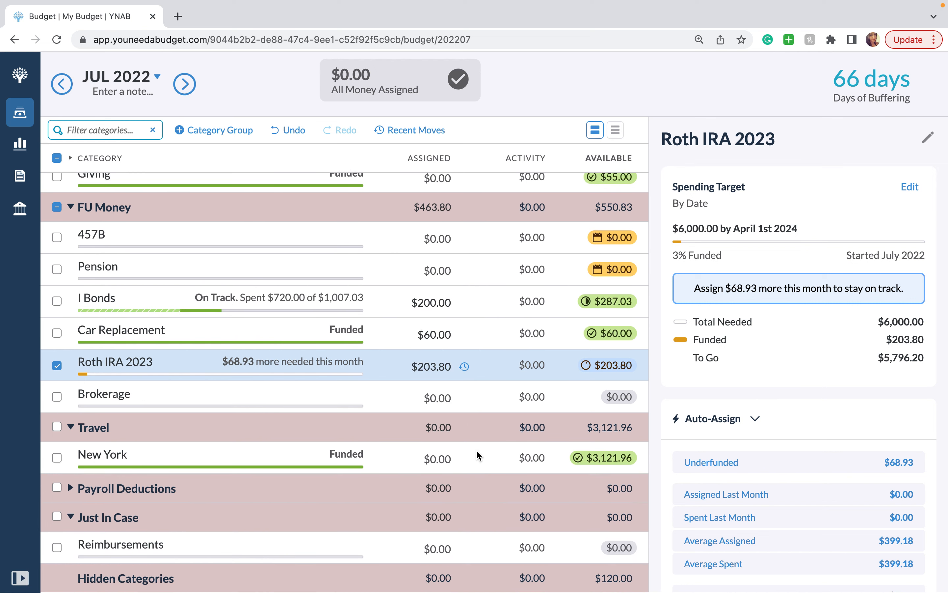
# Check the New York saving target in the Travel group, clear its selection and look back over the category groups
pyautogui.click(476, 451)
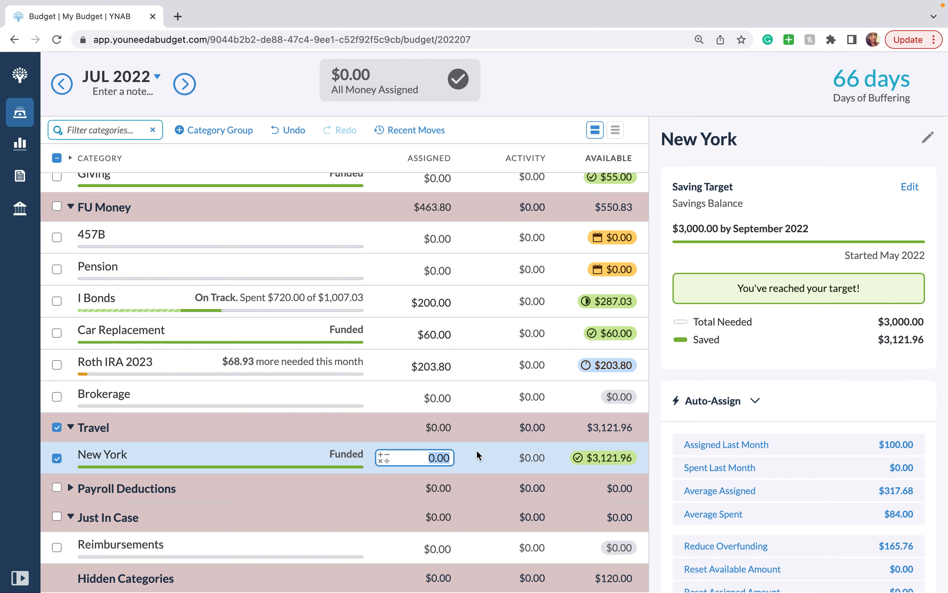
pyautogui.click(57, 457)
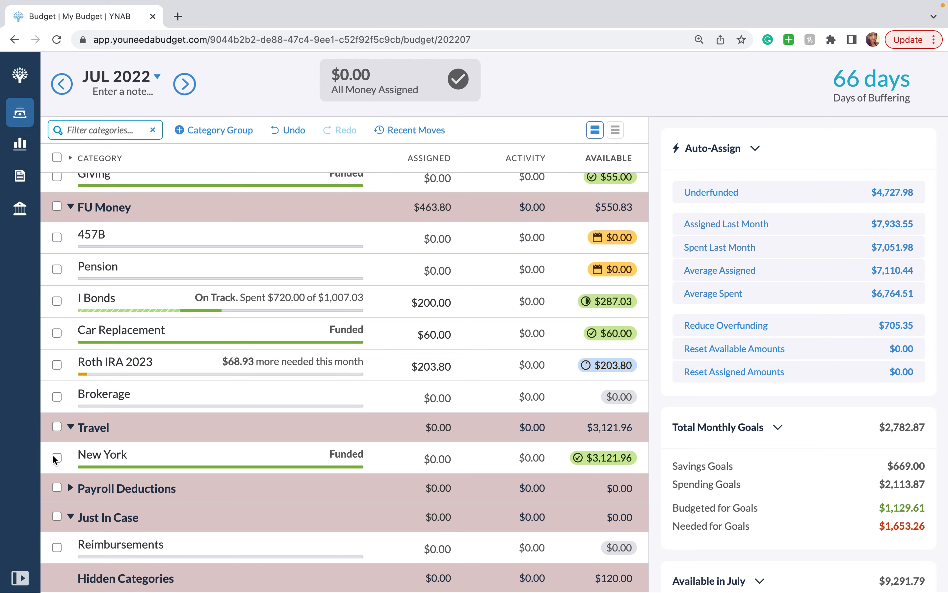
pyautogui.scroll(15, 107, 403)
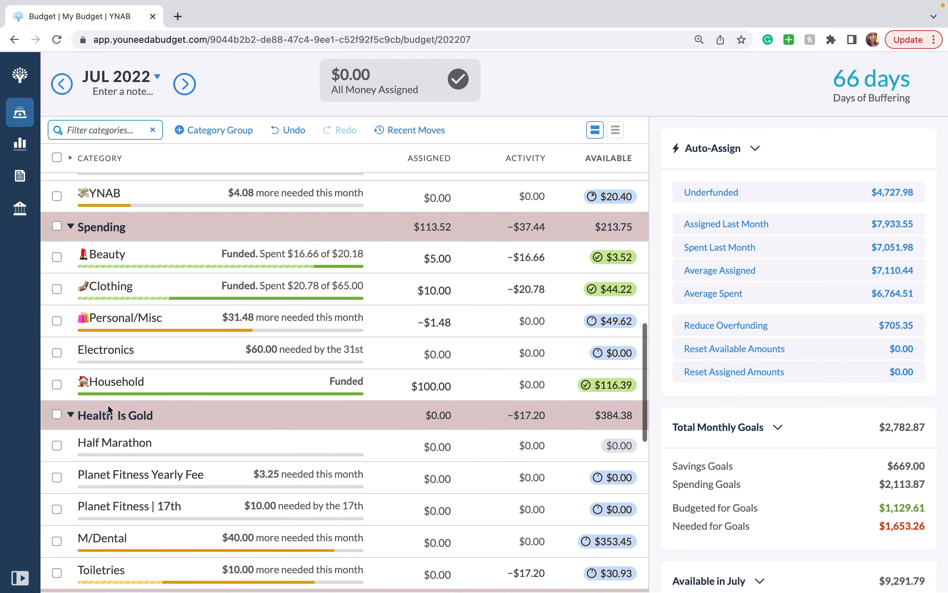
pyautogui.scroll(1, 108, 408)
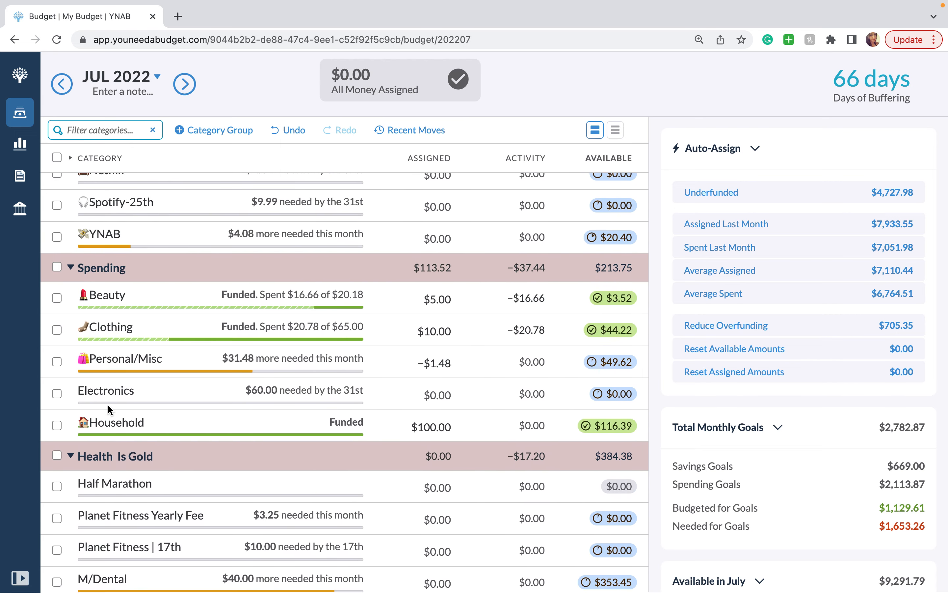
pyautogui.scroll(10, 107, 403)
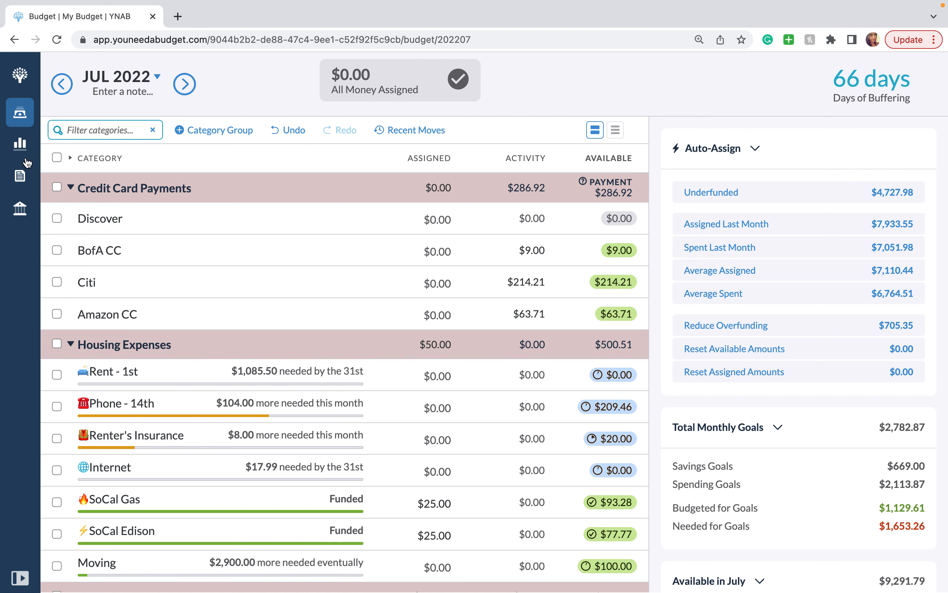
# Look at the Net Worth report, request Income v Expense, and bring up the Spending By Category report
pyautogui.click(22, 149)
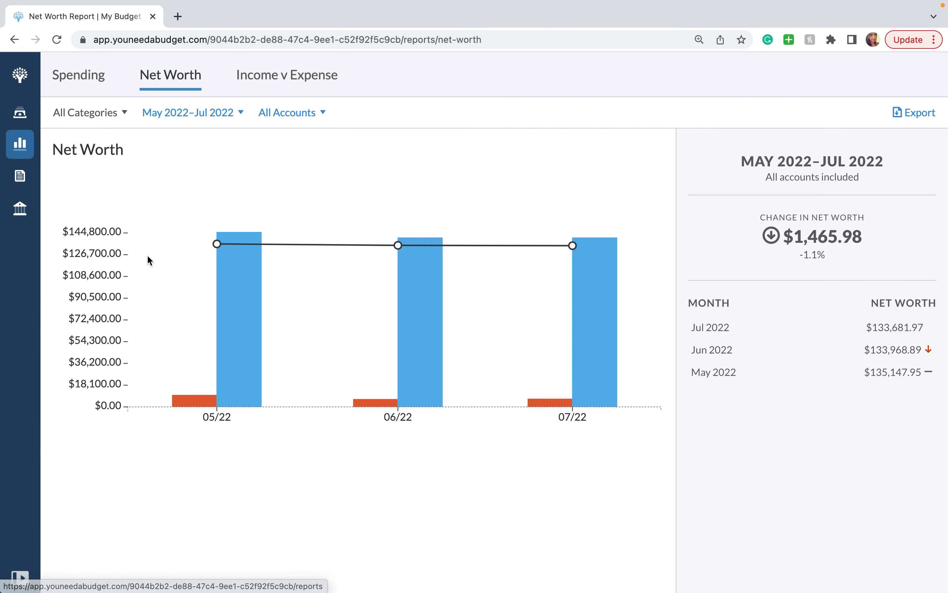
pyautogui.click(242, 80)
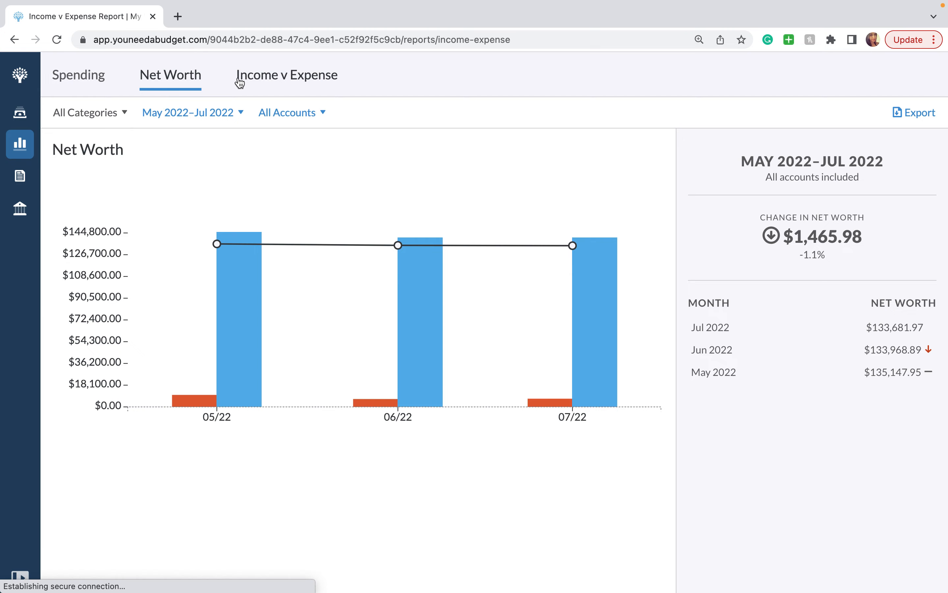
pyautogui.click(23, 177)
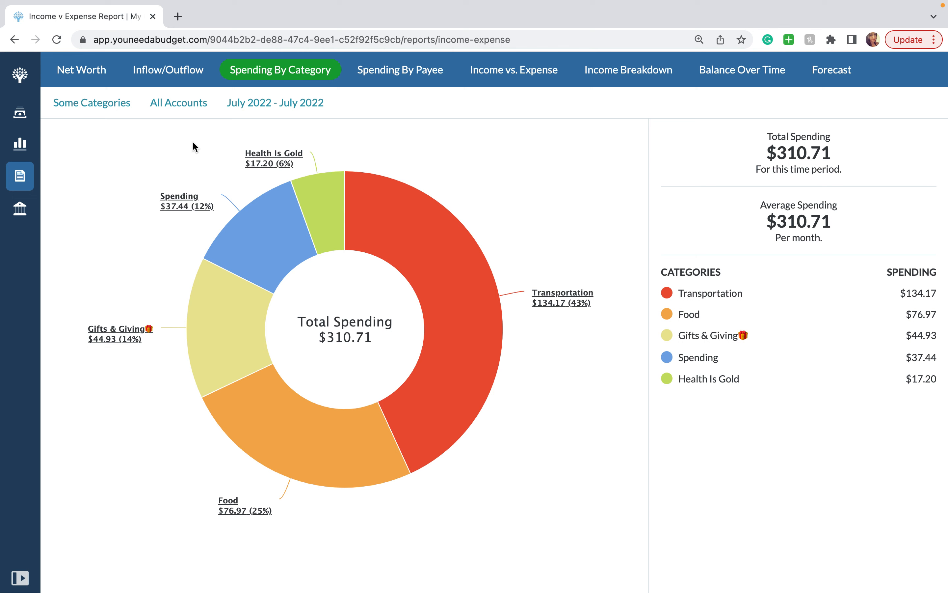
# Set the Spending By Category date range to This Year, and change its end month to June 2022
pyautogui.click(265, 106)
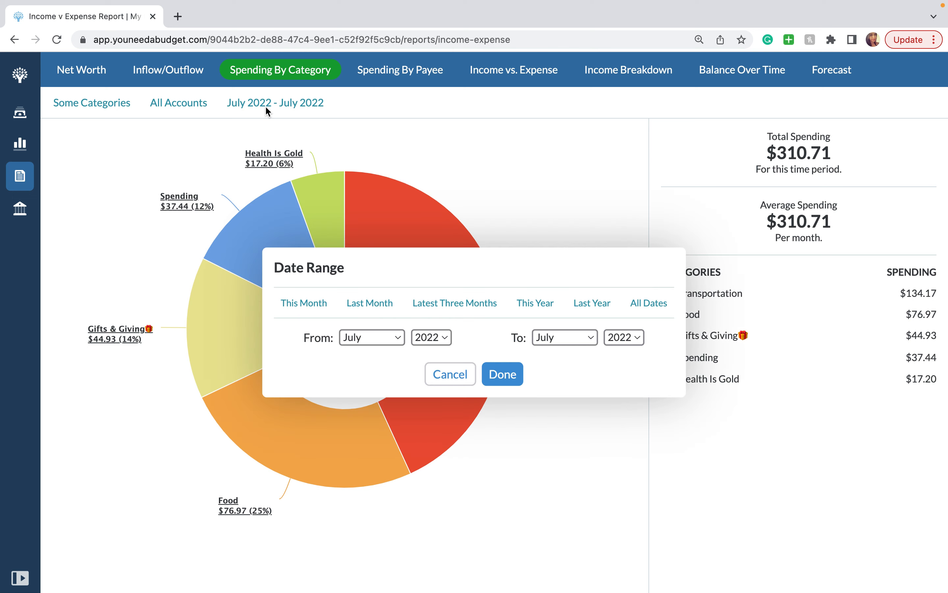
pyautogui.click(537, 307)
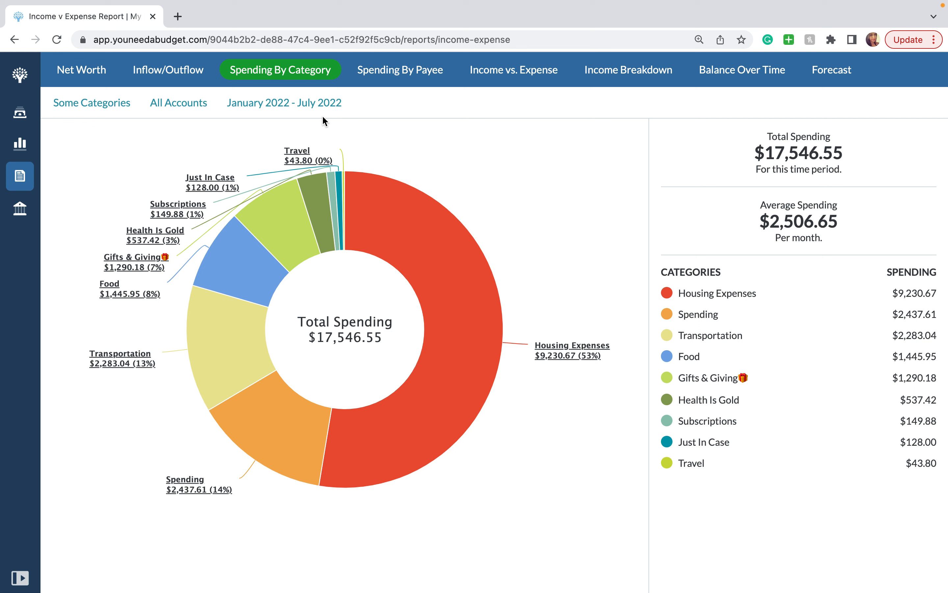
pyautogui.click(321, 103)
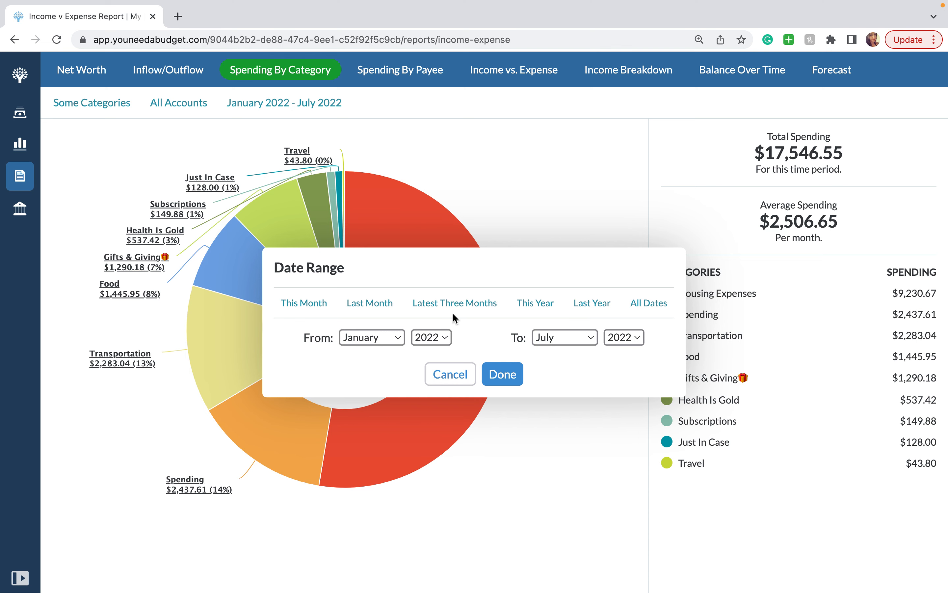
pyautogui.click(560, 337)
pyautogui.click(556, 323)
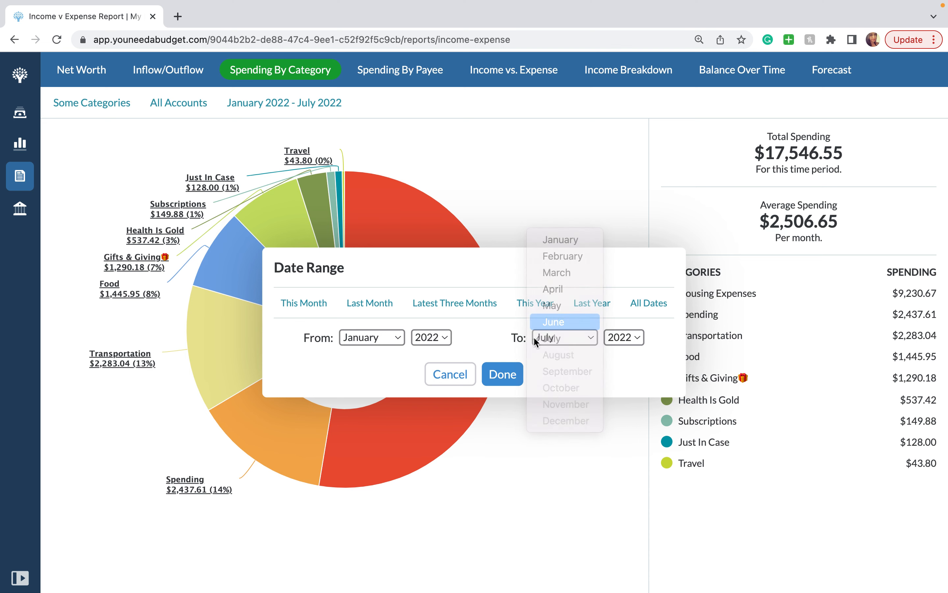
pyautogui.click(495, 375)
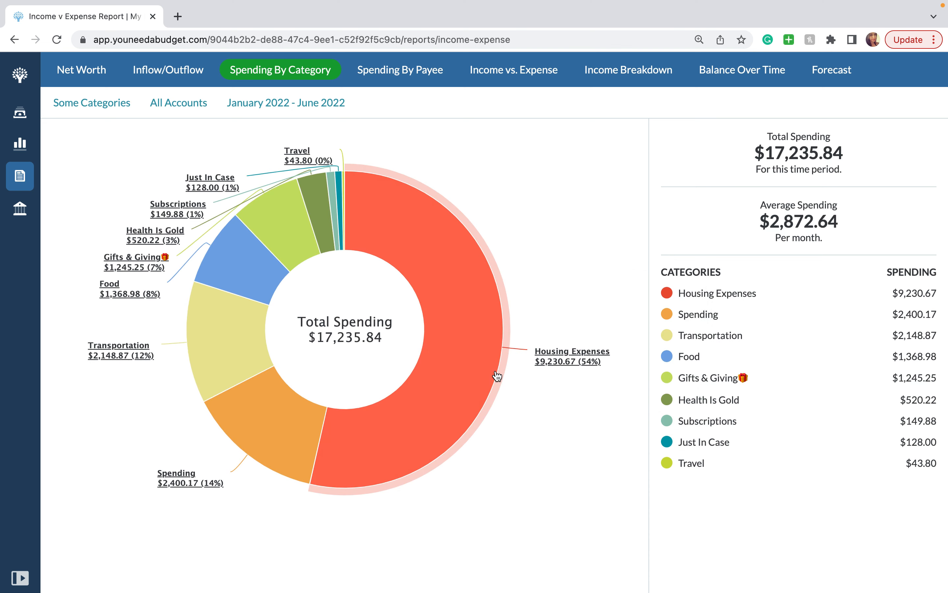
# Switch the spending report back to This Year for comparison, and restore the January 2022 to June 2022 range
pyautogui.click(318, 104)
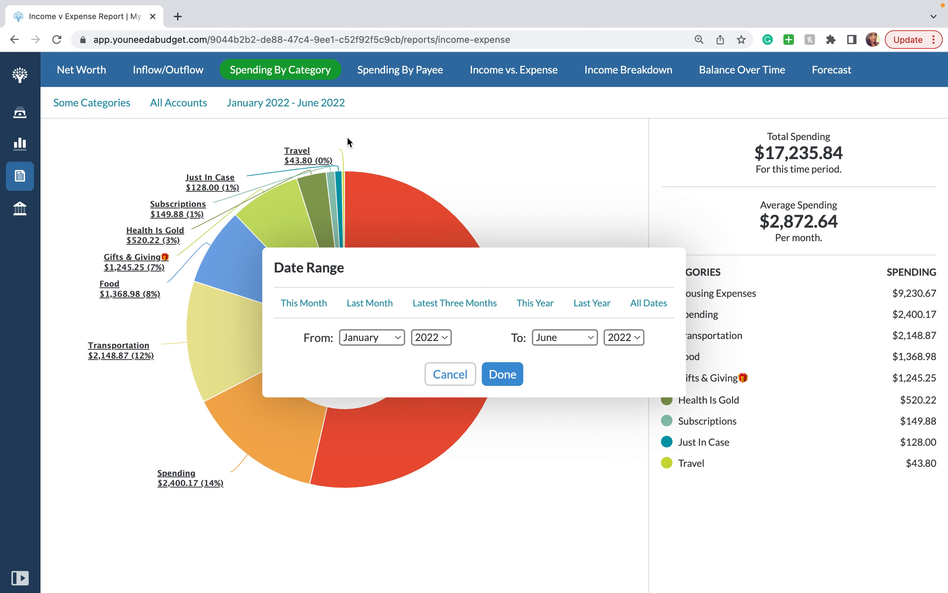
pyautogui.click(549, 311)
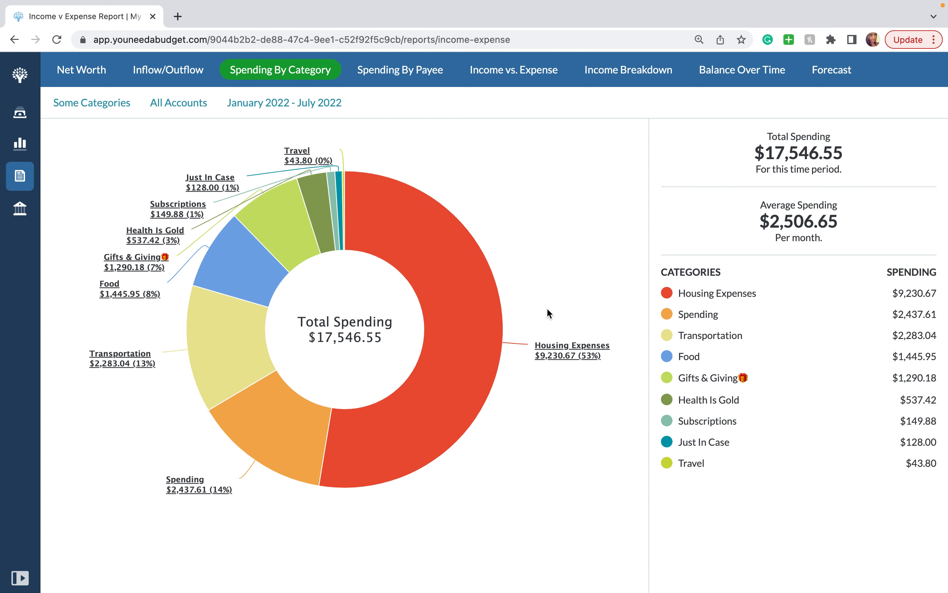
pyautogui.click(328, 105)
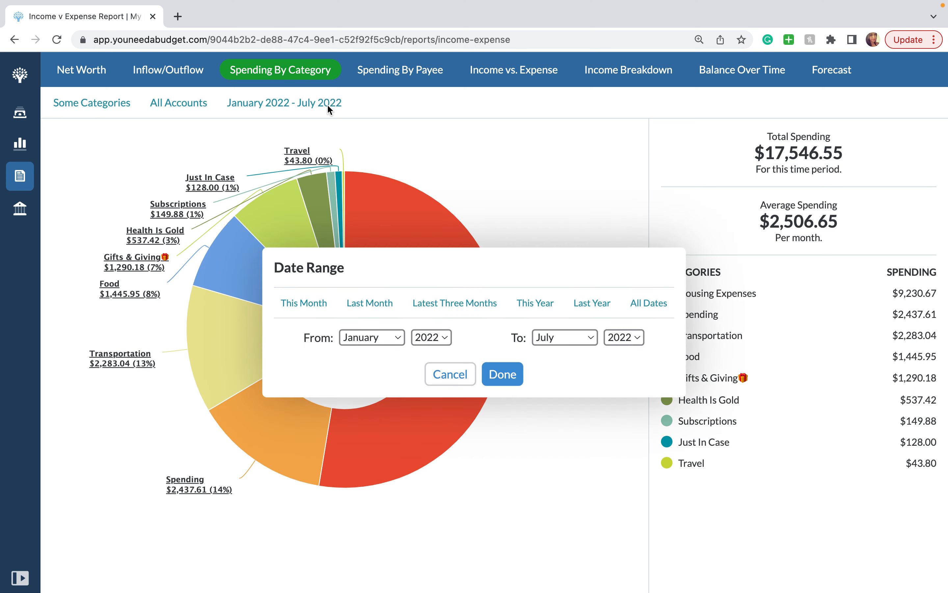
pyautogui.click(553, 334)
pyautogui.click(557, 323)
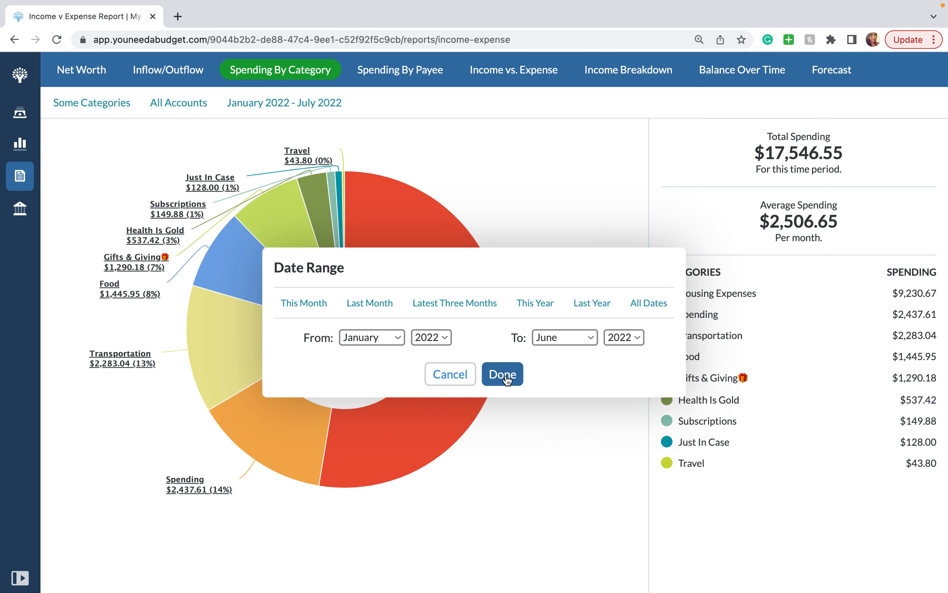
pyautogui.click(507, 378)
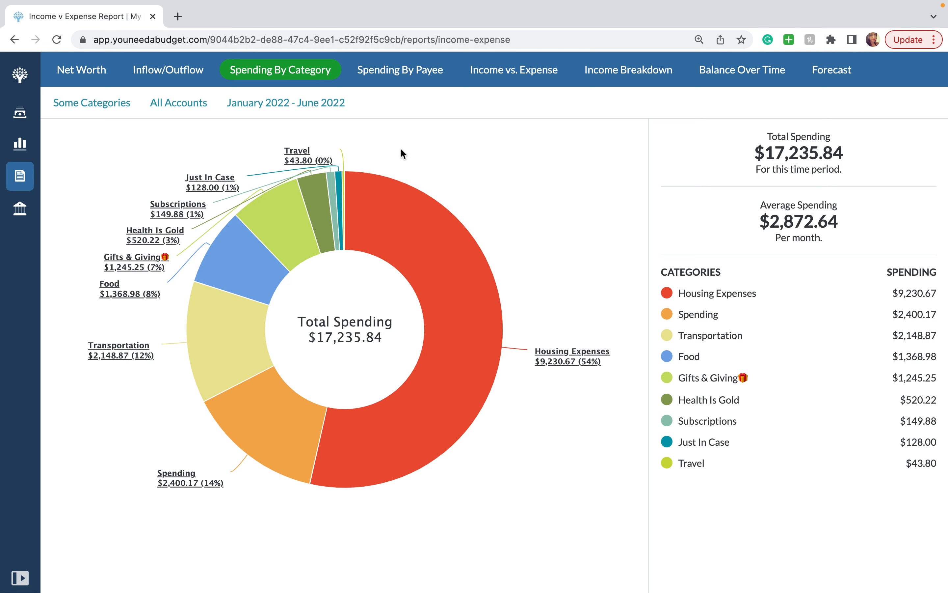
# Examine the Housing Expenses, Transportation and Food breakdowns in the January 2022 to June 2022 spending chart, returning to total spending after each
pyautogui.click(431, 240)
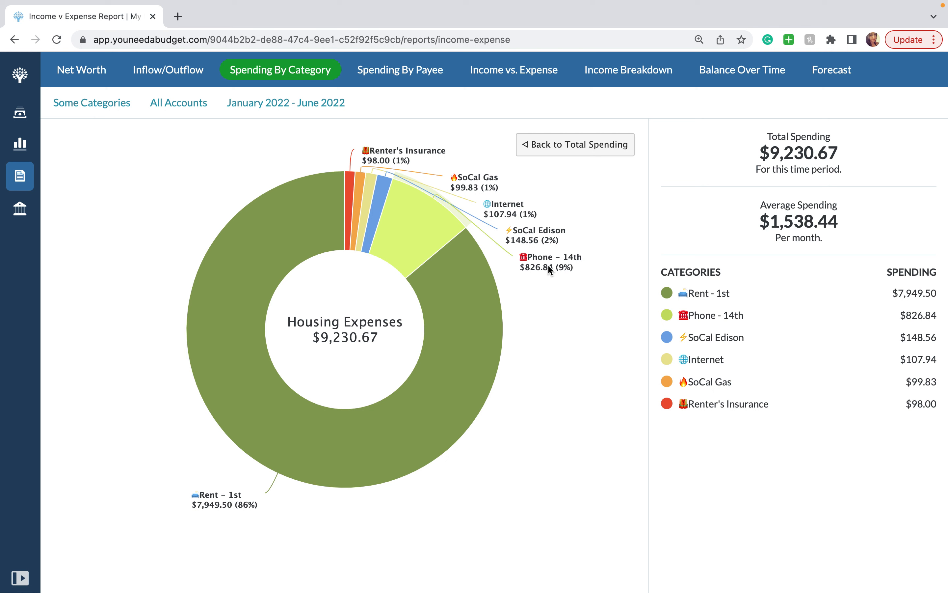
pyautogui.click(536, 156)
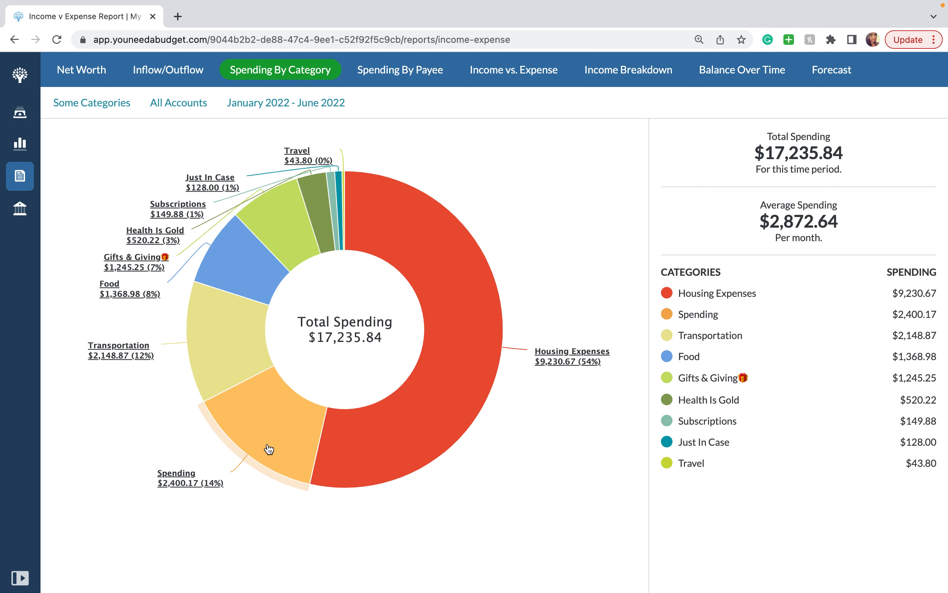
pyautogui.click(230, 368)
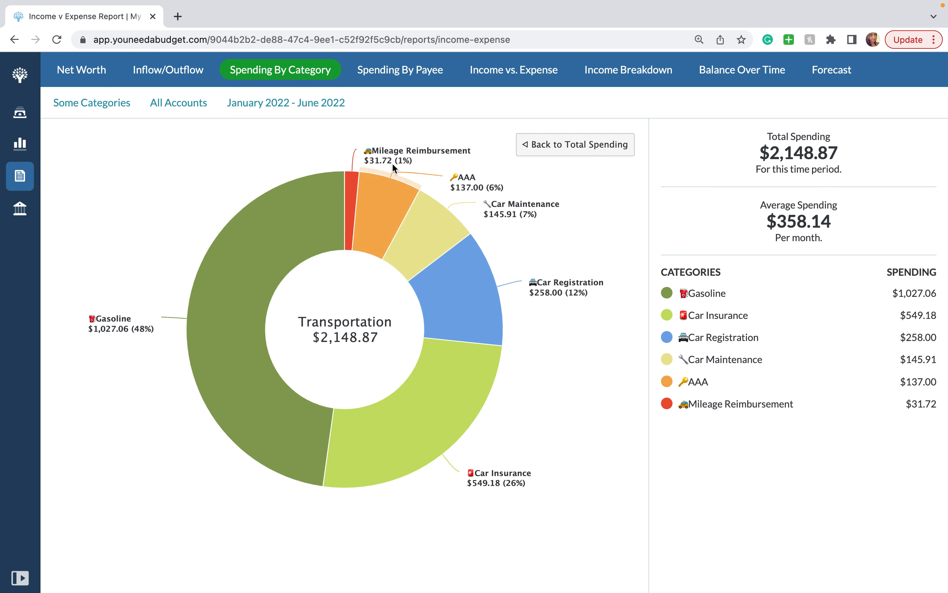
pyautogui.click(536, 146)
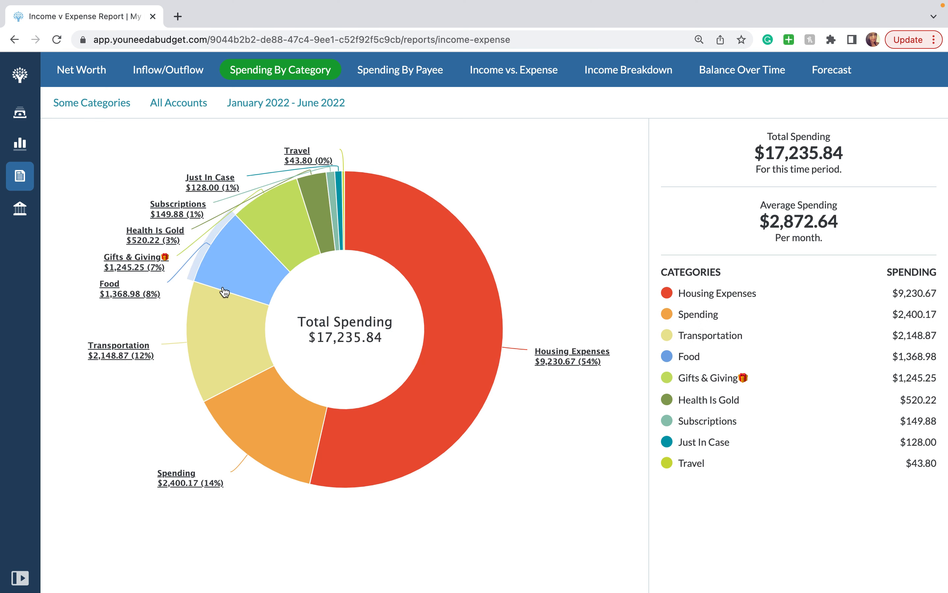
pyautogui.click(233, 276)
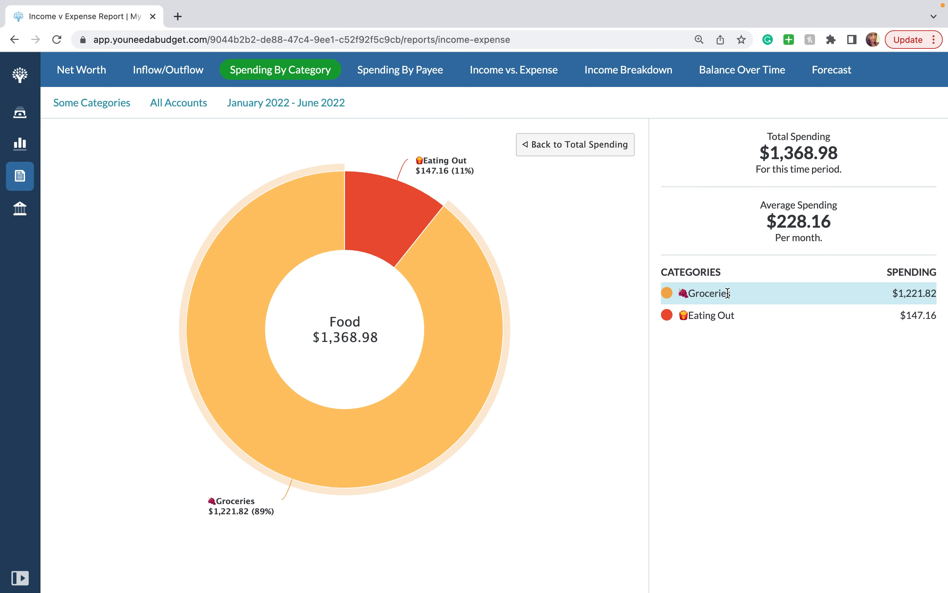
pyautogui.click(589, 151)
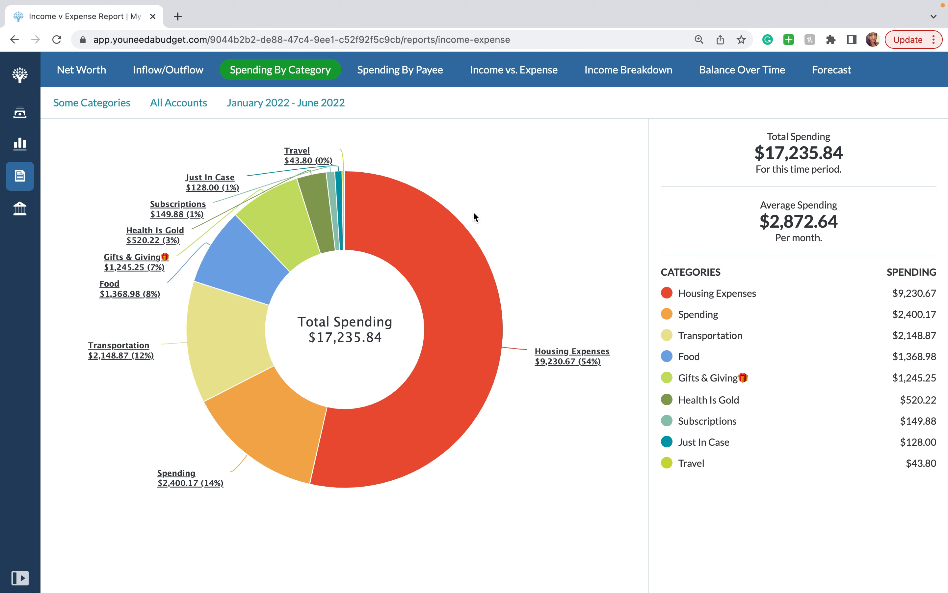
# Recheck the Food breakdown, examine those for Gifts & Giving and Subscriptions, and return to total spending
pyautogui.click(241, 276)
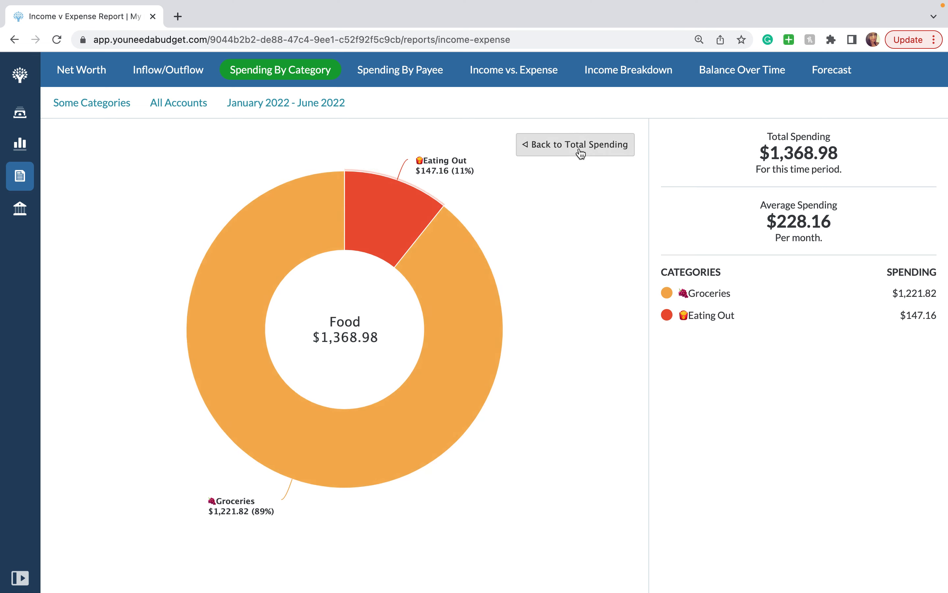
pyautogui.click(579, 150)
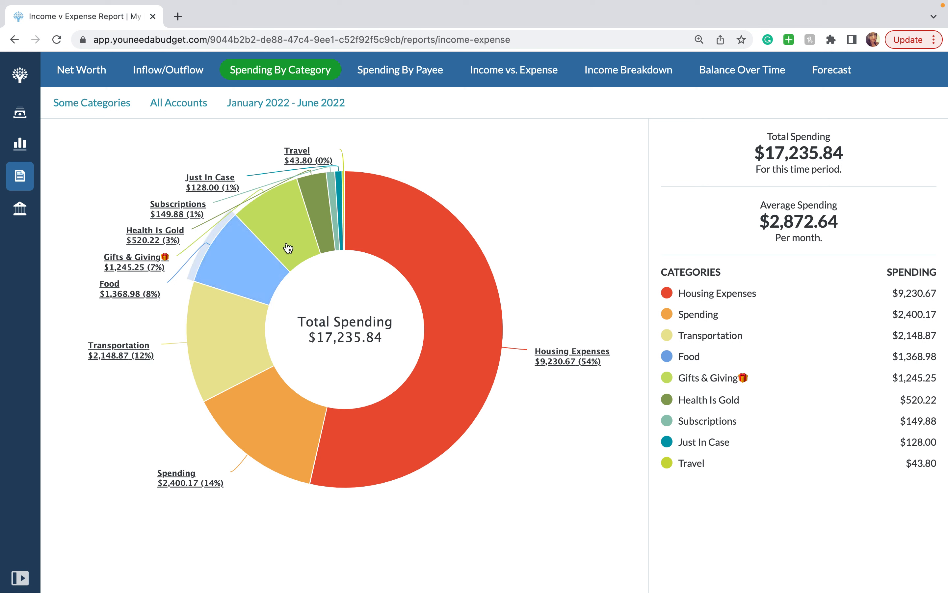
pyautogui.click(296, 227)
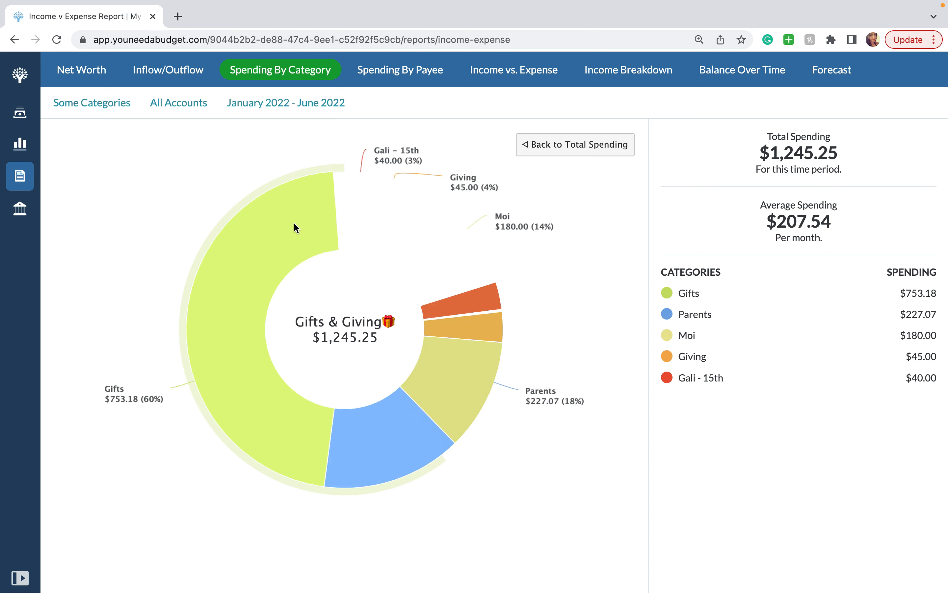
pyautogui.click(533, 144)
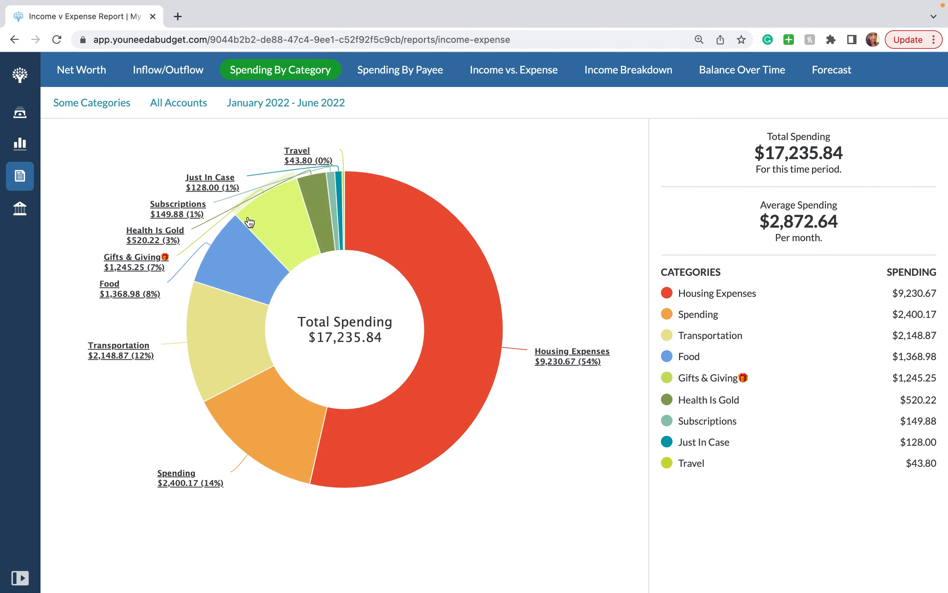
pyautogui.click(189, 205)
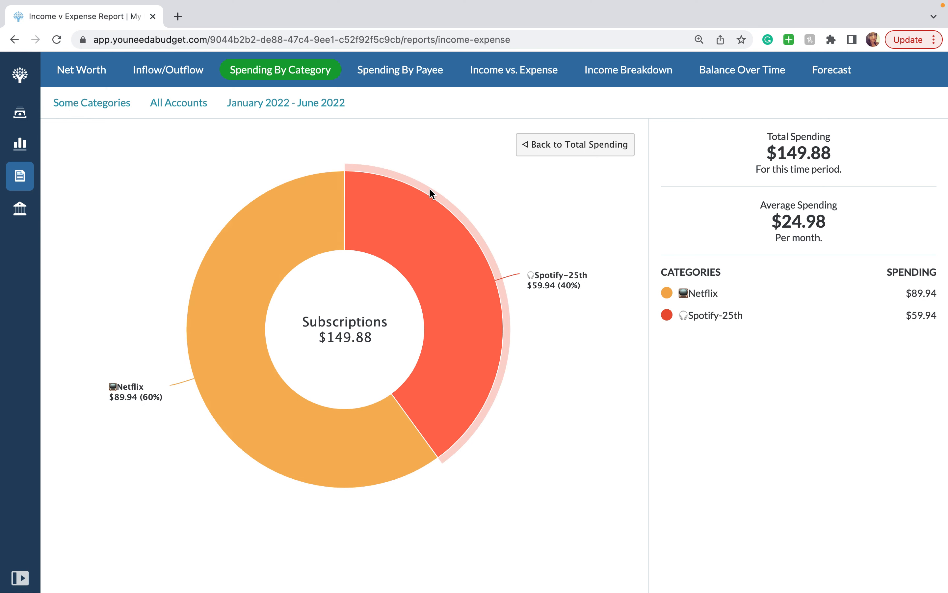
pyautogui.click(525, 152)
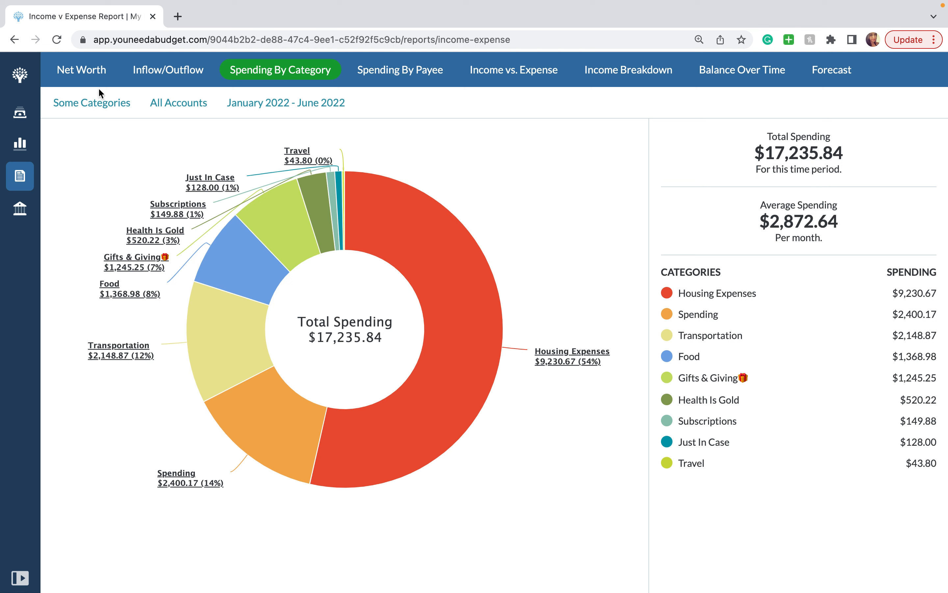
# Include the FU Money group and all its categories in the Spending By Category report
pyautogui.click(106, 105)
pyautogui.scroll(-15, 392, 329)
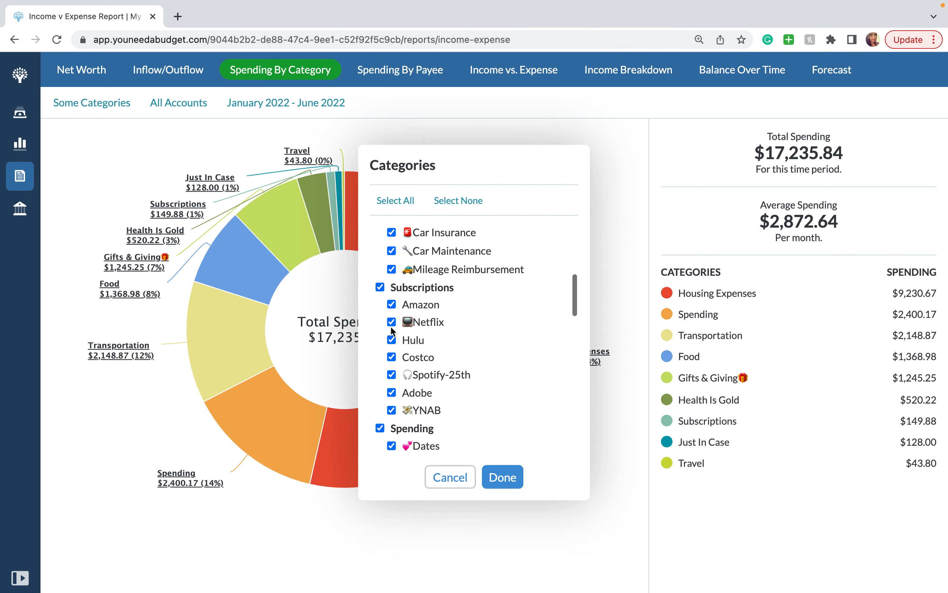
pyautogui.scroll(-15, 392, 330)
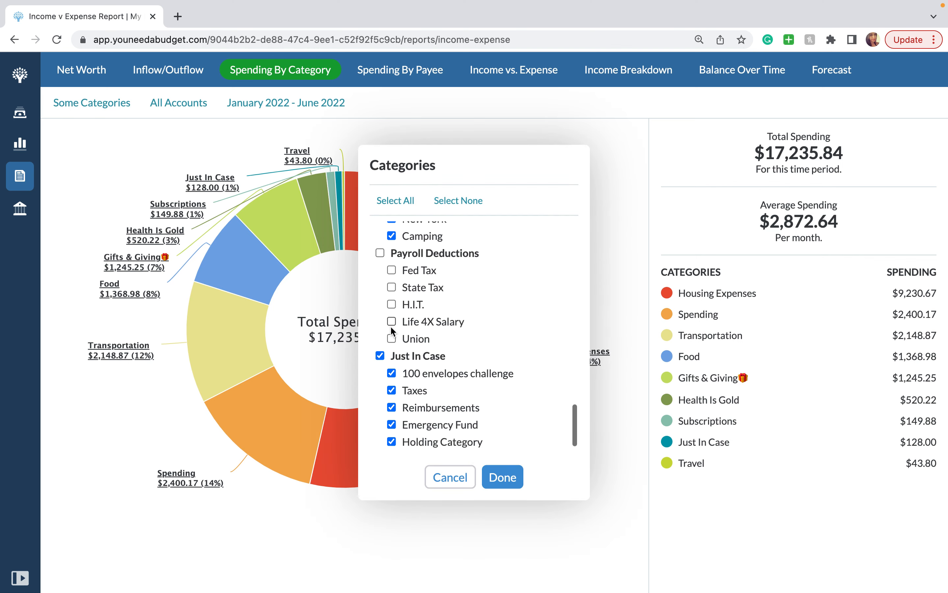
pyautogui.scroll(5, 391, 326)
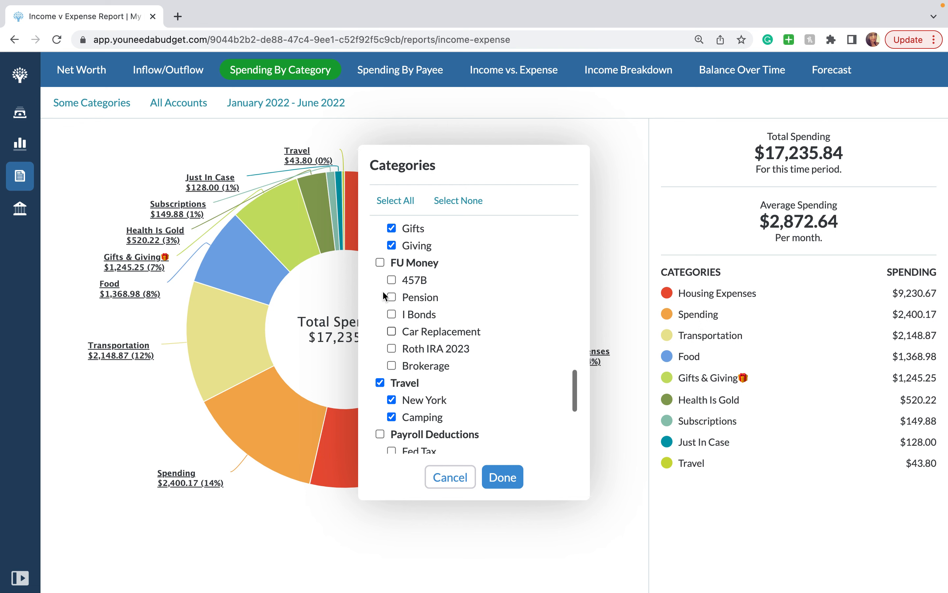
pyautogui.click(378, 263)
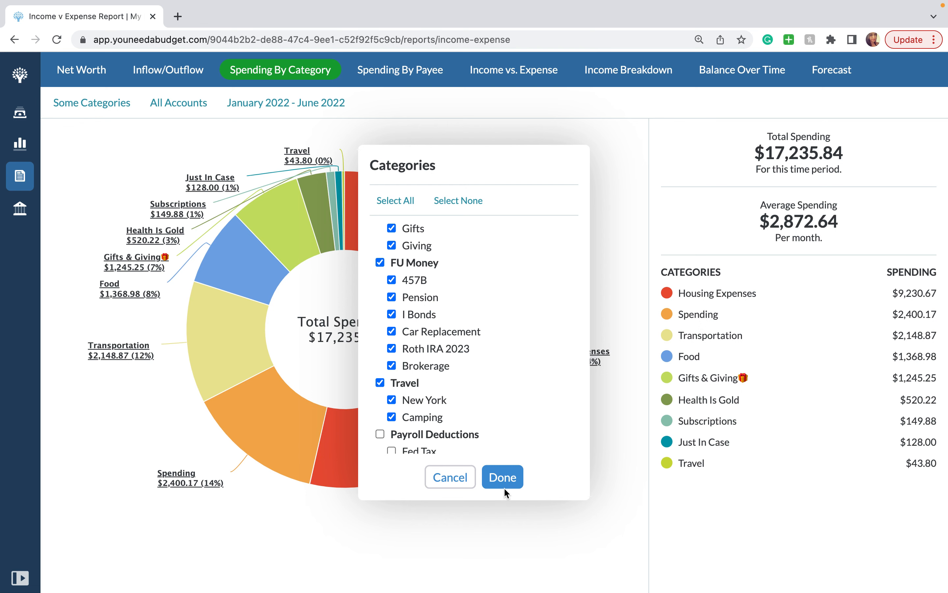
pyautogui.click(502, 477)
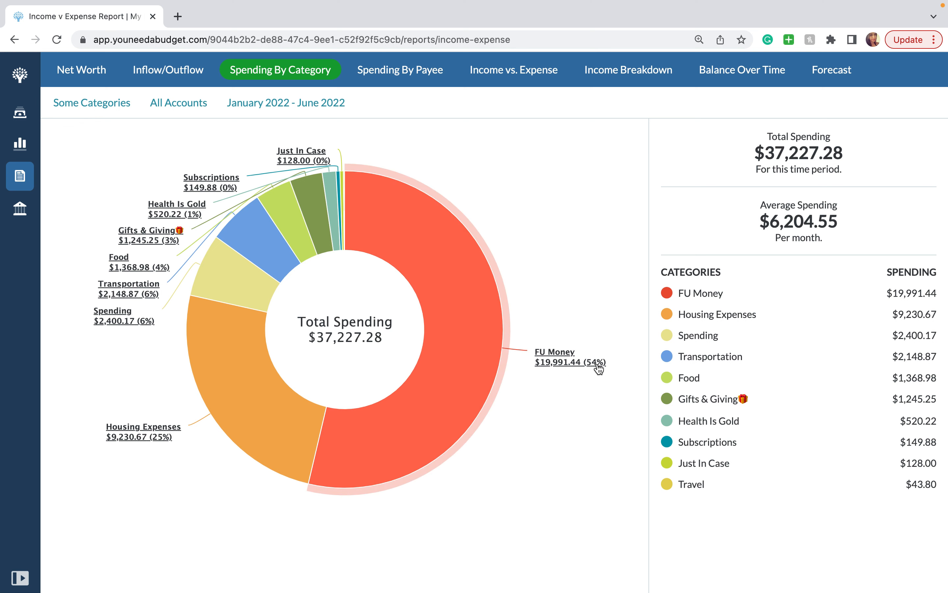
# Add the Payroll Deductions group to the categories included in the spending report
pyautogui.click(84, 105)
pyautogui.scroll(-15, 432, 292)
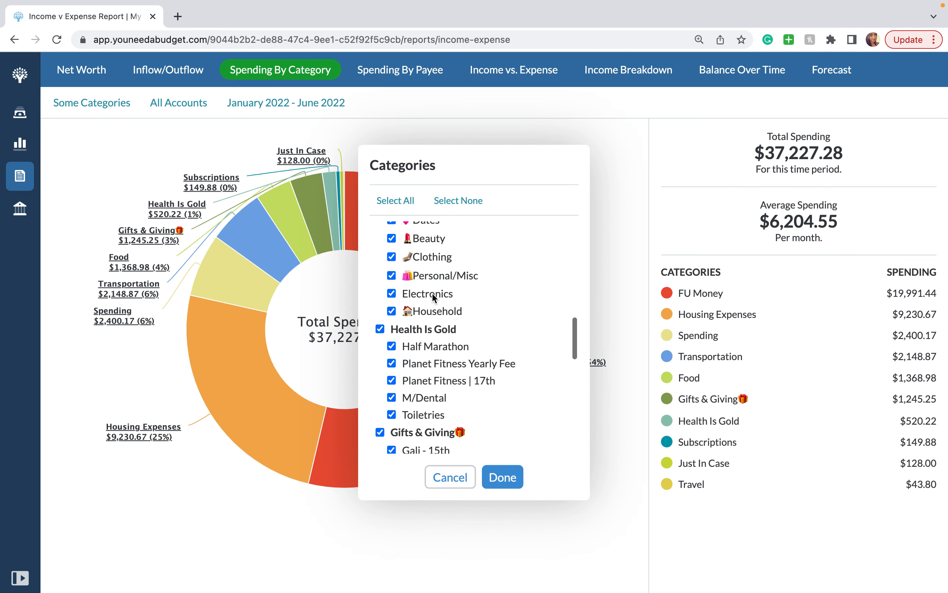
pyautogui.scroll(-5, 434, 297)
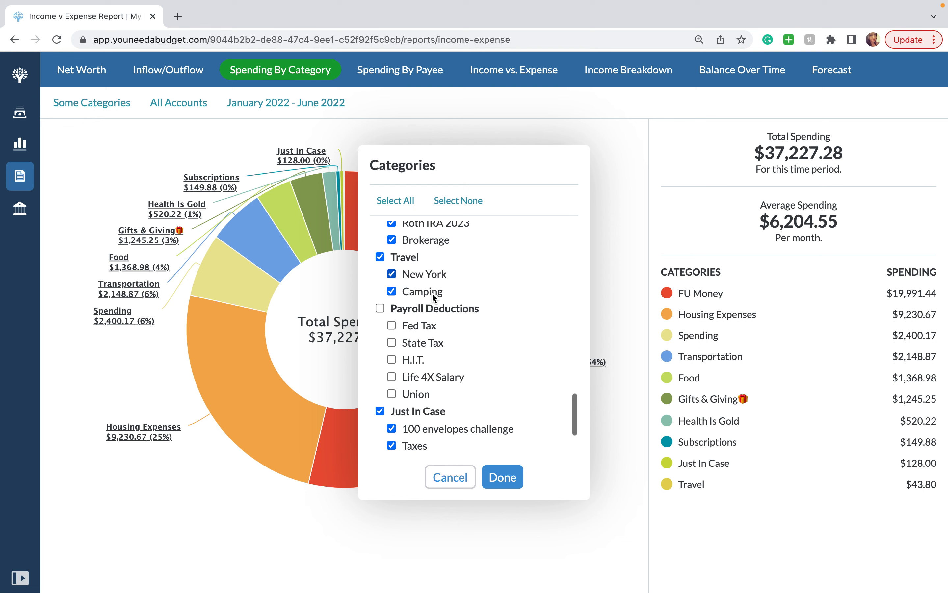
pyautogui.click(379, 309)
pyautogui.click(502, 476)
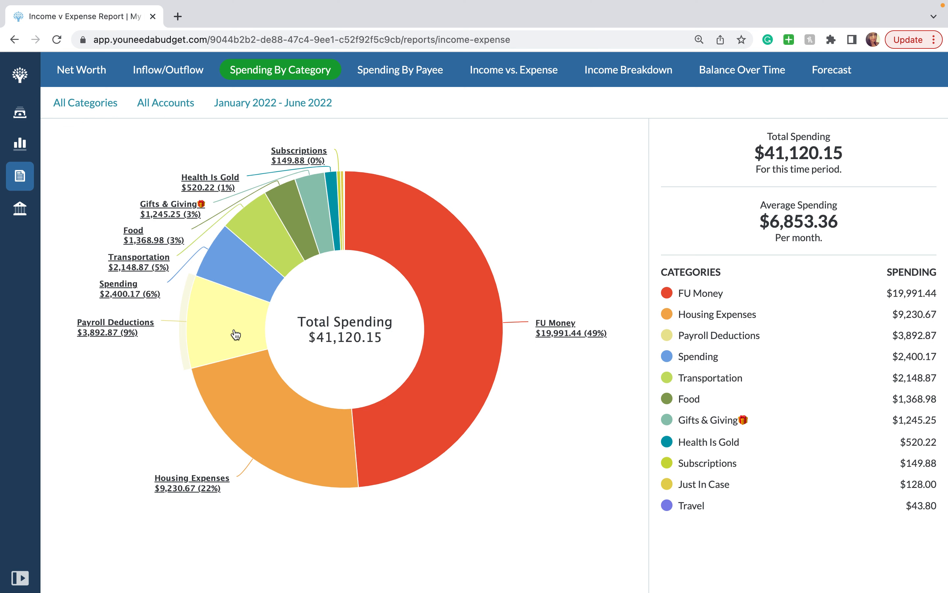
# Look at the FU Money breakdown, exclude Pension from the report's categories, and view the breakdown again
pyautogui.click(451, 283)
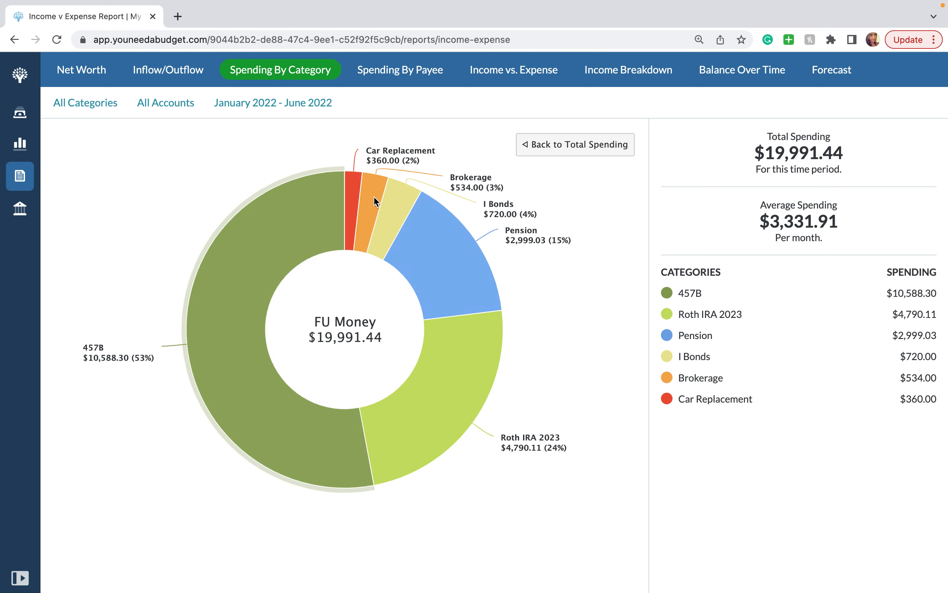
pyautogui.click(102, 103)
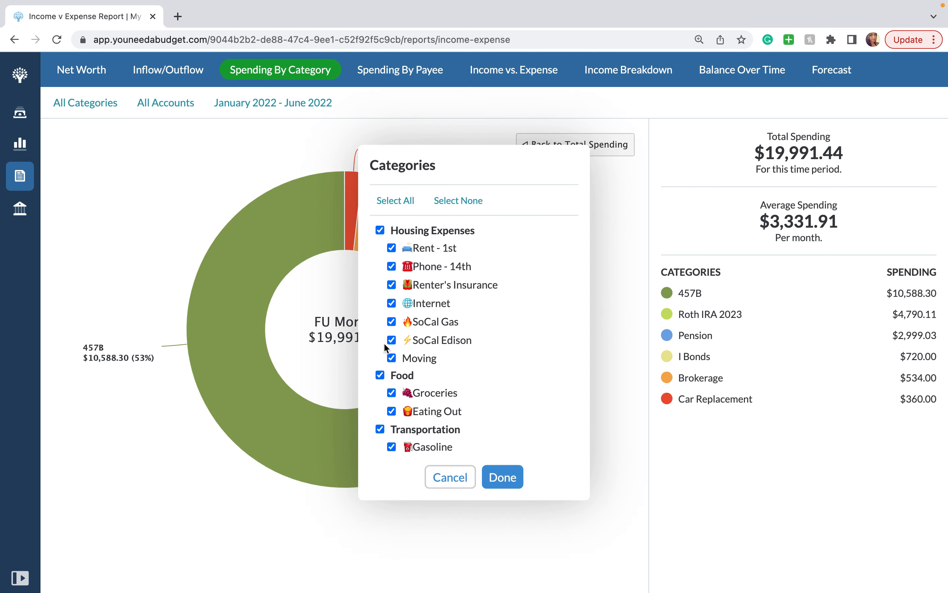
pyautogui.scroll(-10, 384, 342)
pyautogui.scroll(3, 384, 342)
pyautogui.scroll(5, 384, 345)
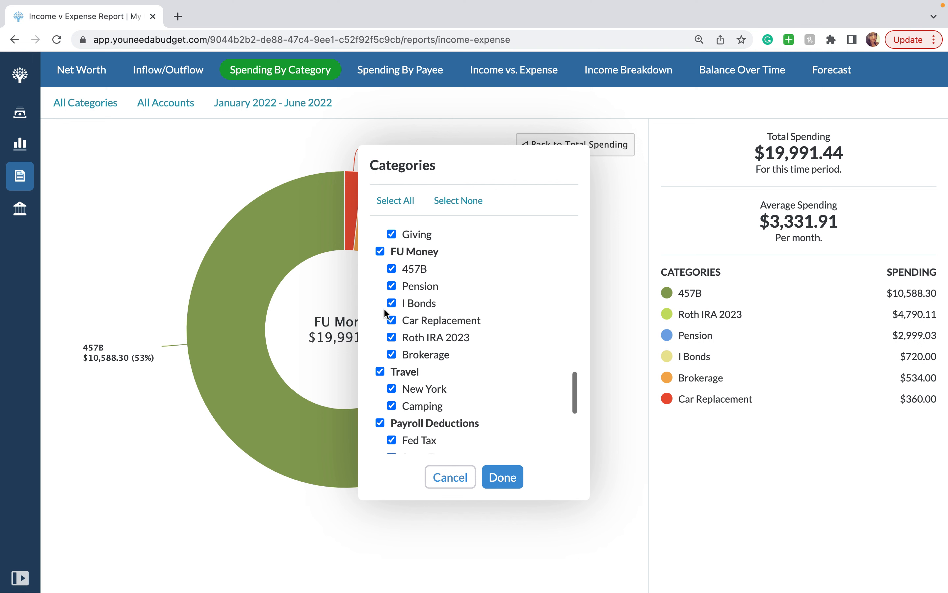
pyautogui.click(392, 286)
pyautogui.click(513, 473)
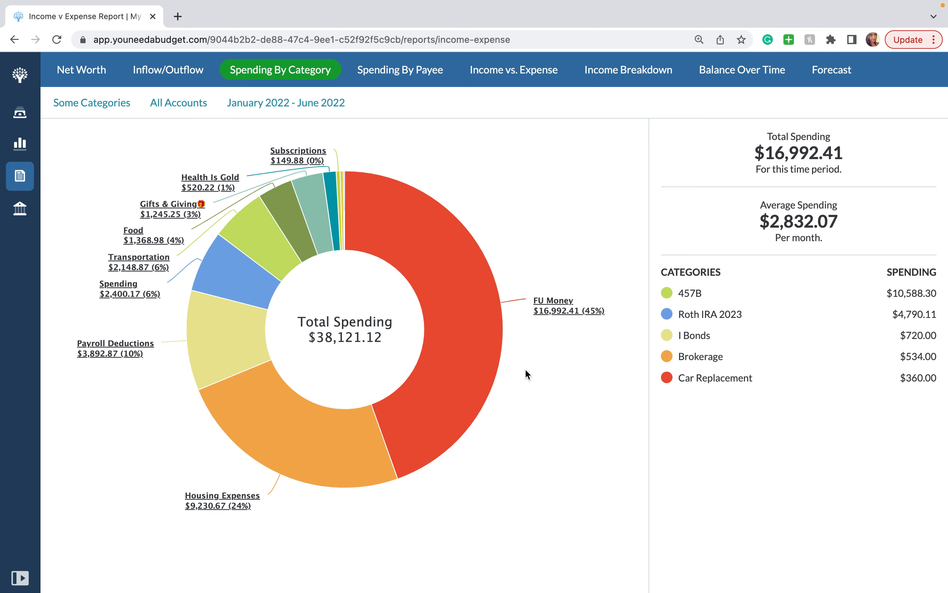
pyautogui.click(550, 312)
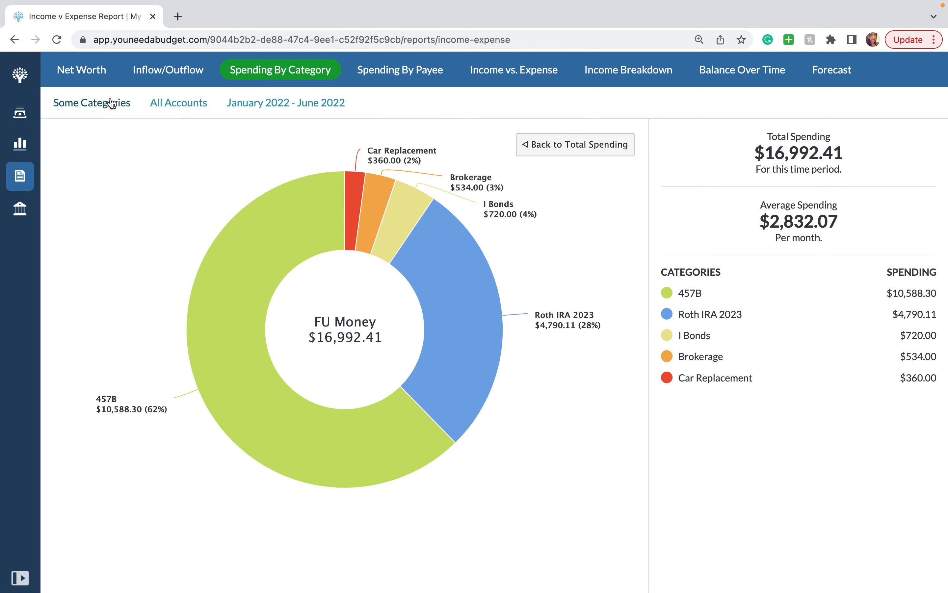
# Include the Pension category under FU Money in the spending report again
pyautogui.click(94, 103)
pyautogui.scroll(-10, 464, 369)
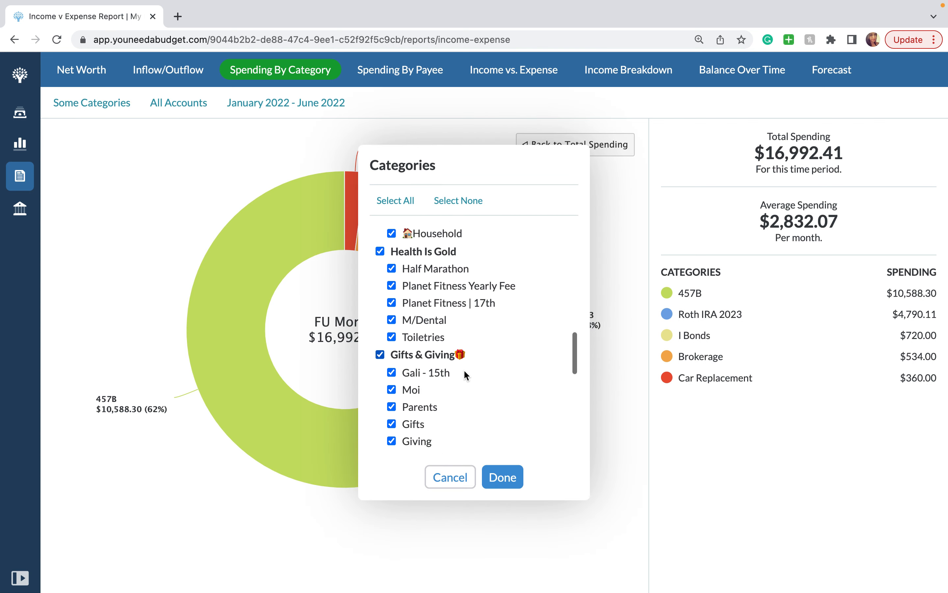
pyautogui.click(392, 369)
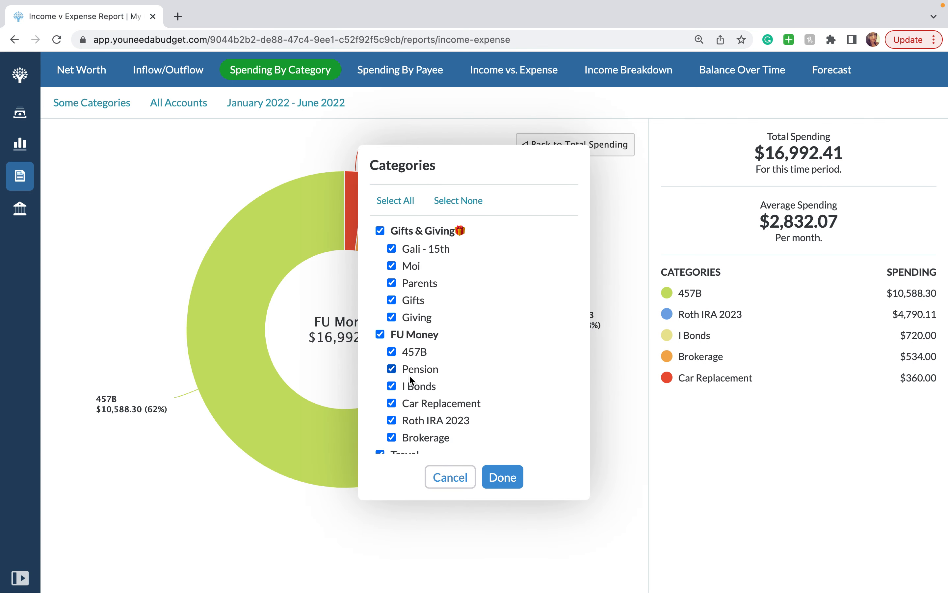
pyautogui.click(502, 476)
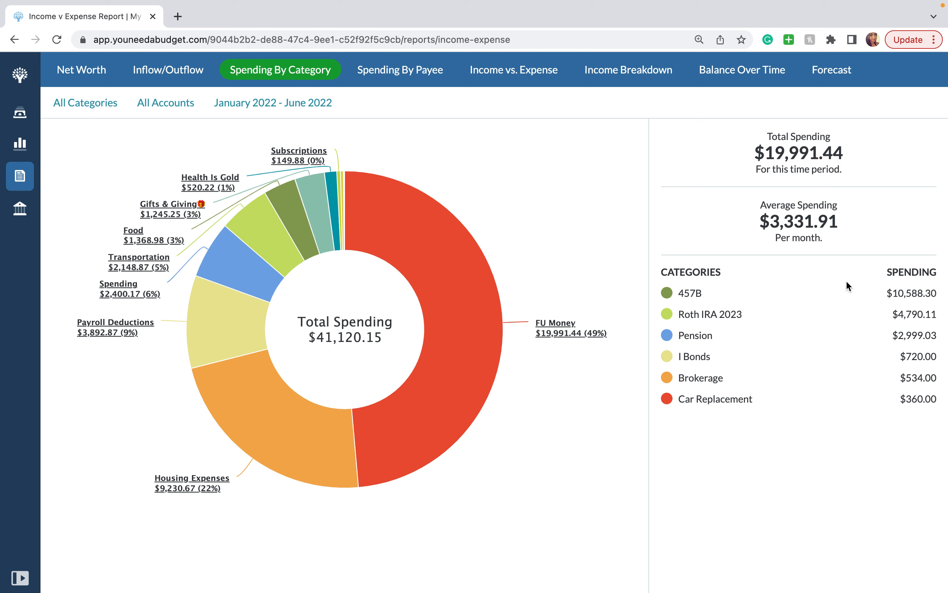
# Check the report's category filter without changing it, and compare the FU Money breakdown with total spending
pyautogui.click(114, 113)
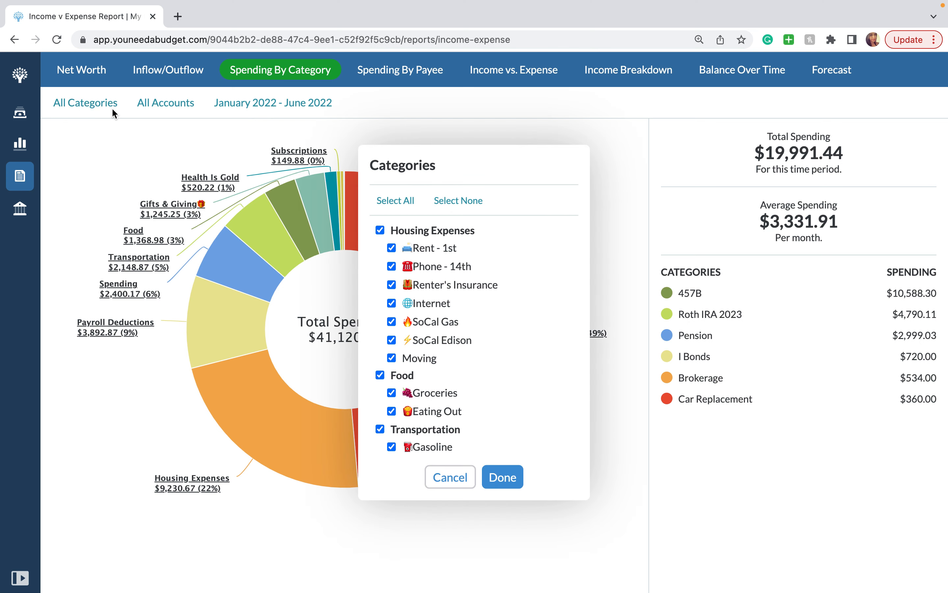
pyautogui.click(450, 478)
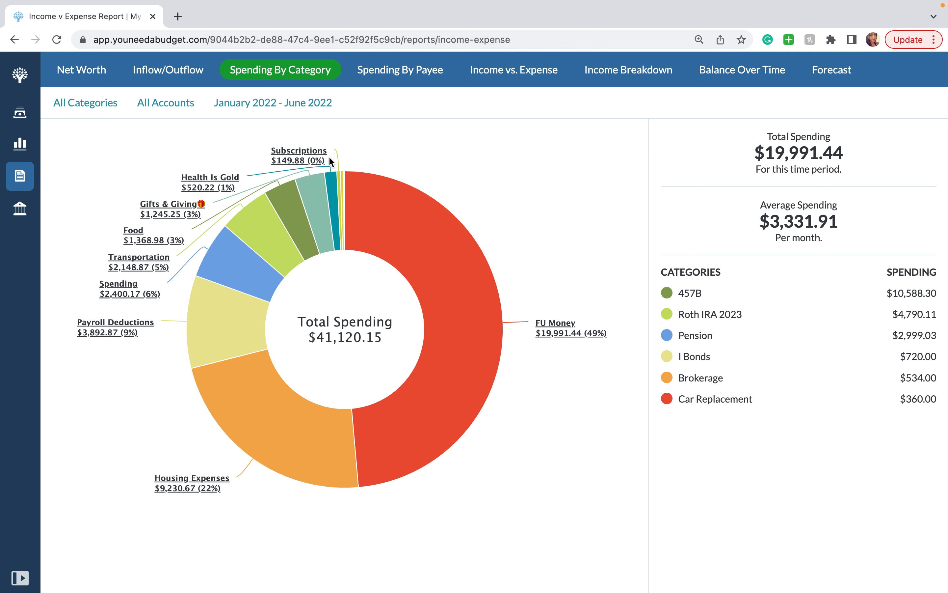
pyautogui.click(403, 213)
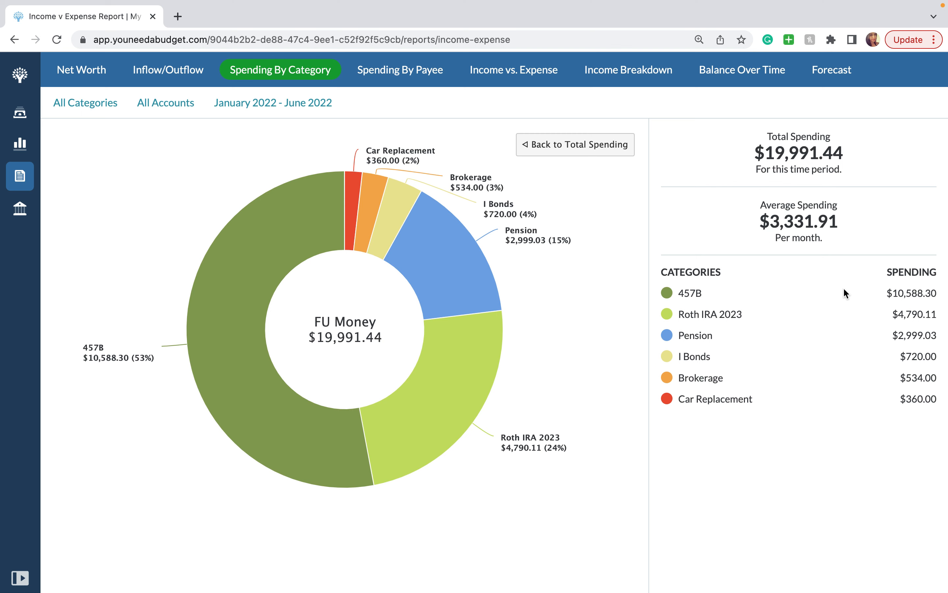
pyautogui.click(572, 145)
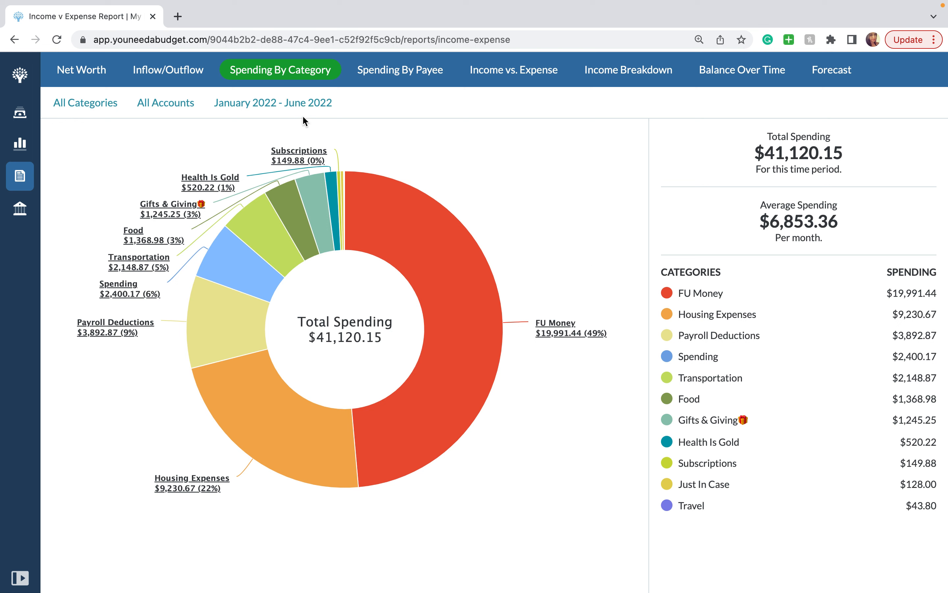
pyautogui.click(450, 235)
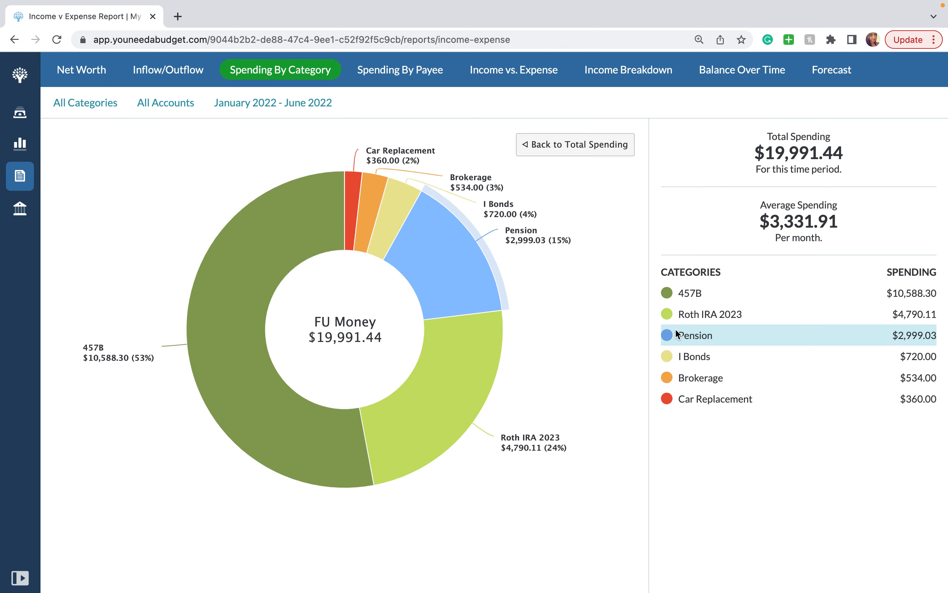